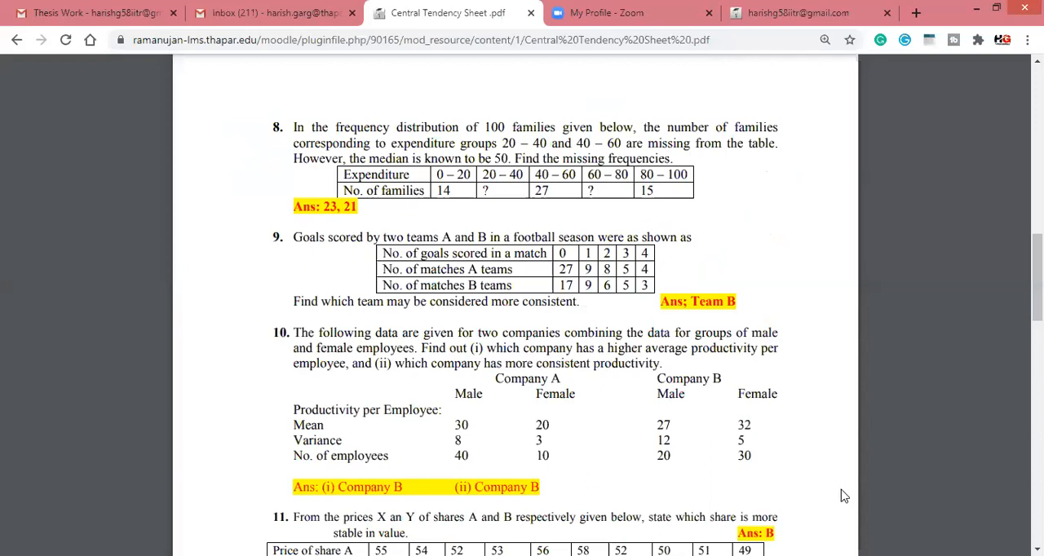
Step: Check the variance row of question 10, switch to the PSPPIRE Data Editor and add a third variable named varA
{"action": "double_click", "coordinate": [459, 441]}
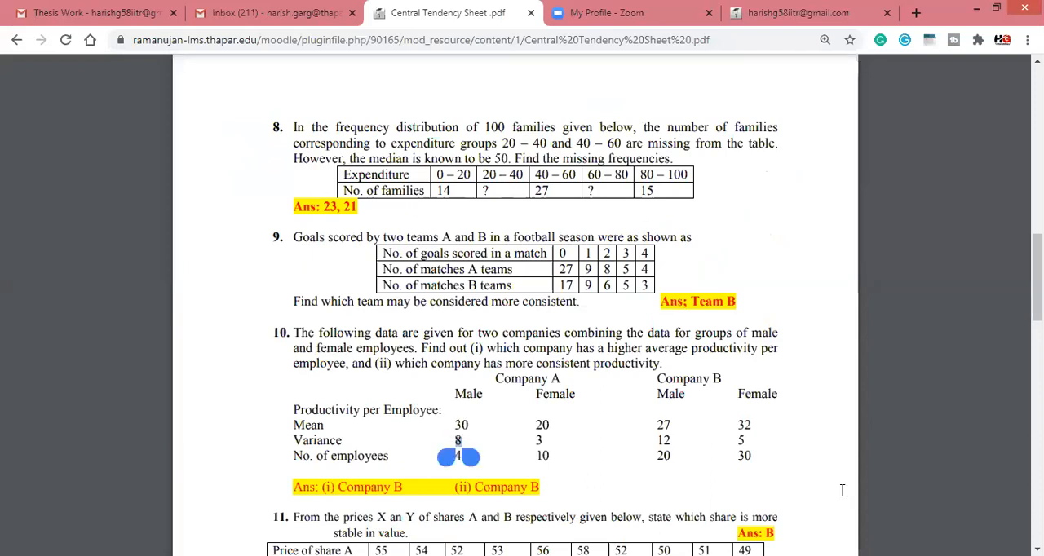
{"action": "left_click", "coordinate": [843, 491]}
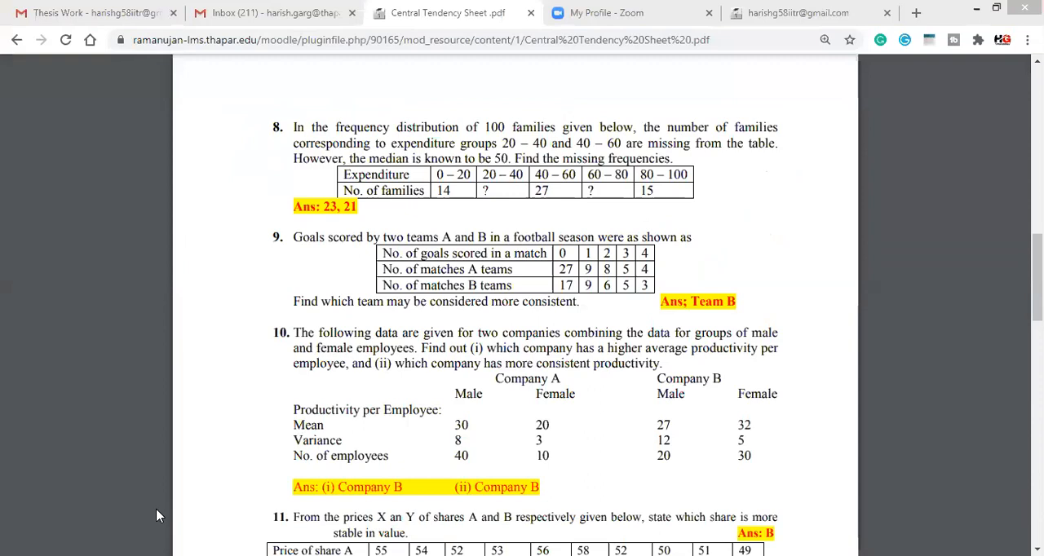
{"action": "key", "text": "alt+Tab"}
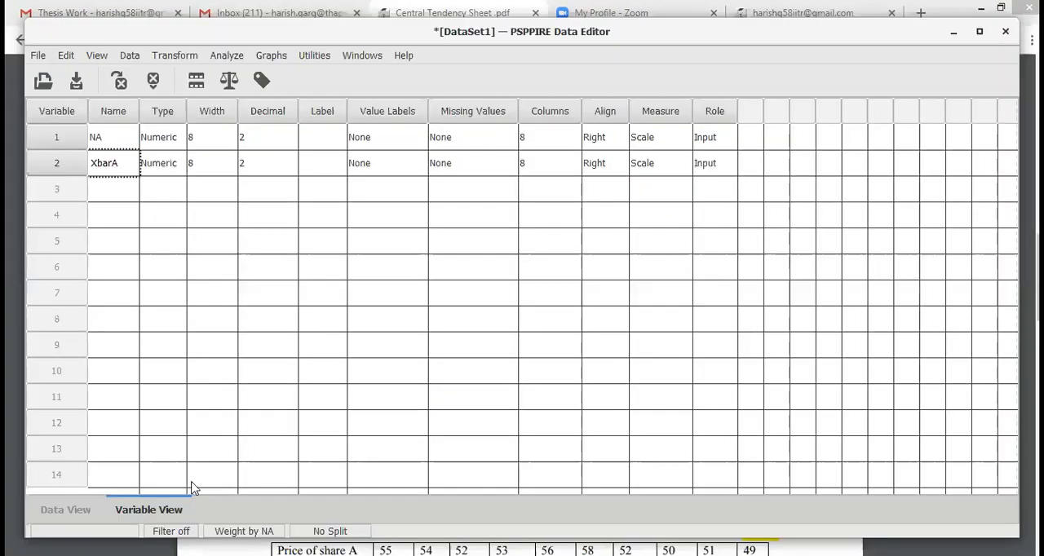
{"action": "left_click", "coordinate": [130, 185]}
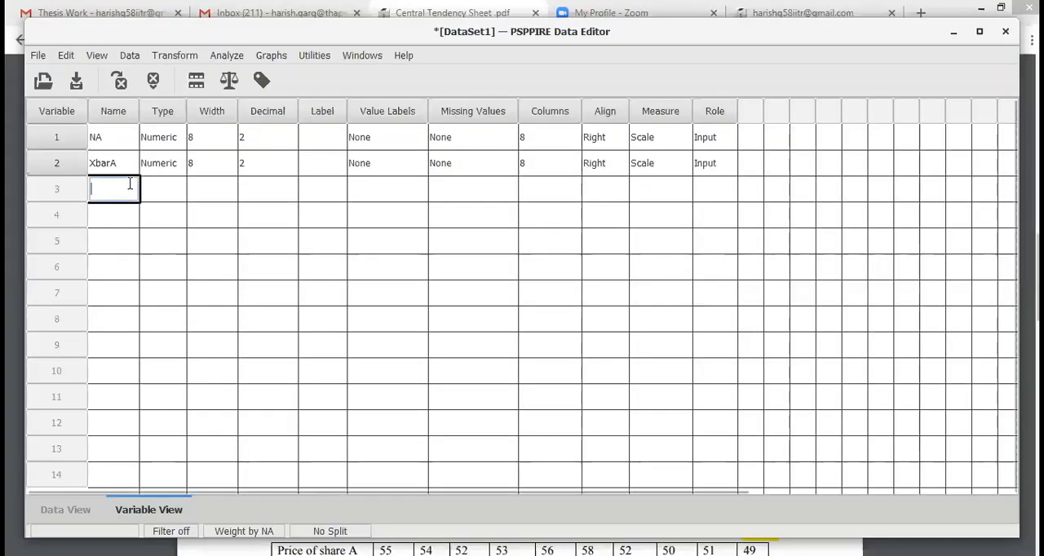
{"action": "type", "text": "VarA"}
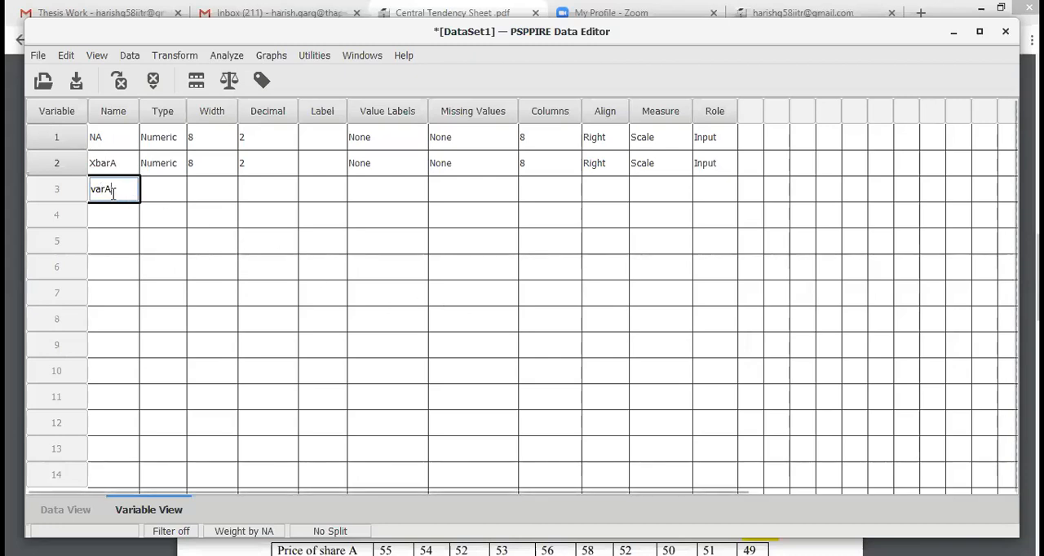
{"action": "key", "text": "Return"}
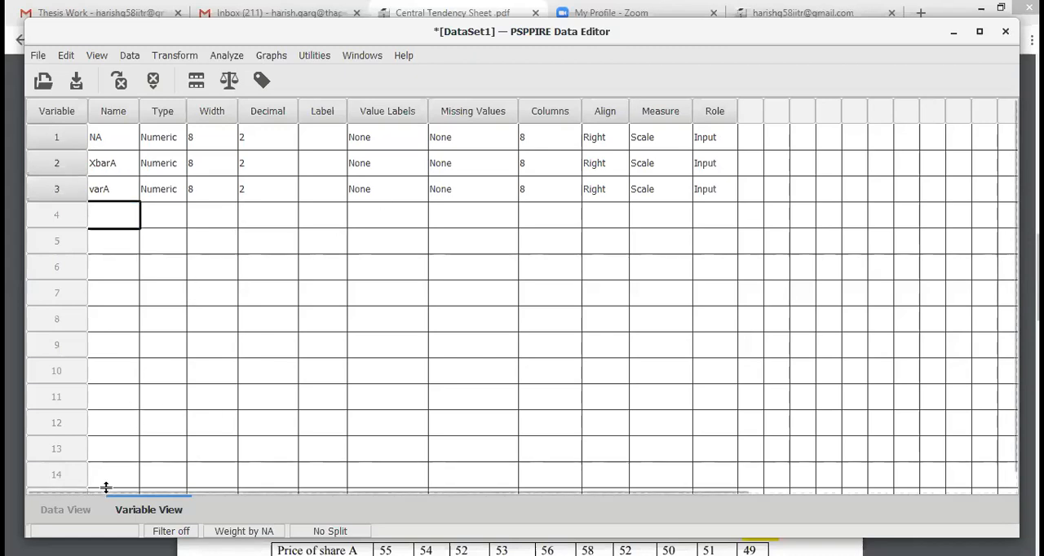
Step: Enter the Company A variances from the PDF in the varA data column: 8 for case 1 and 3 for case 2
{"action": "left_click", "coordinate": [66, 510]}
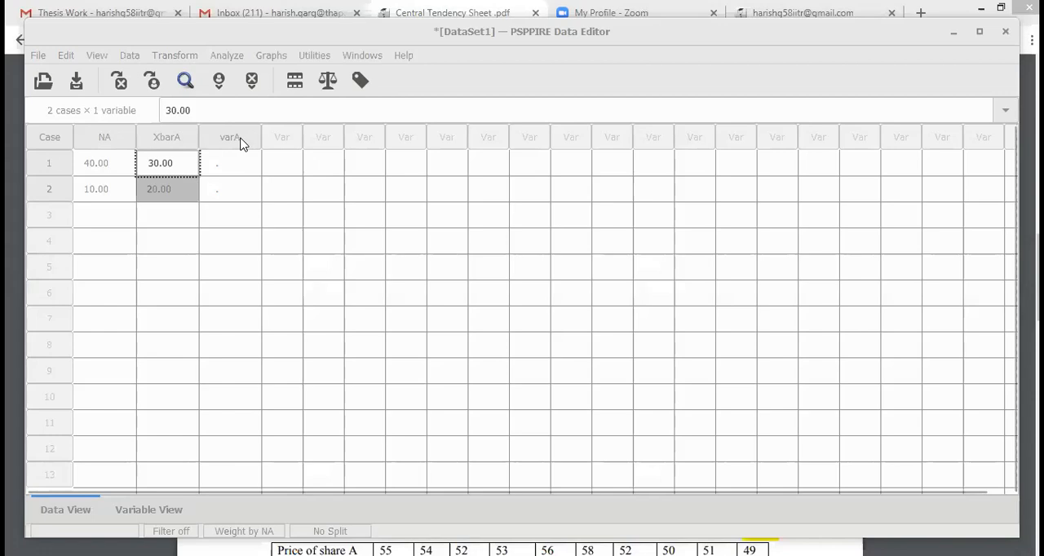
{"action": "left_click", "coordinate": [235, 165]}
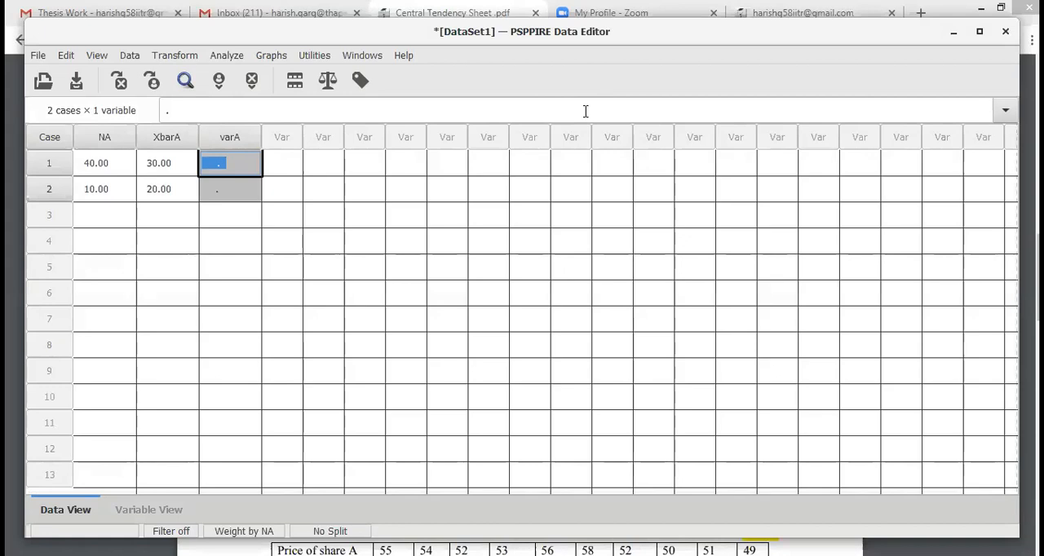
{"action": "key", "text": "alt+Tab"}
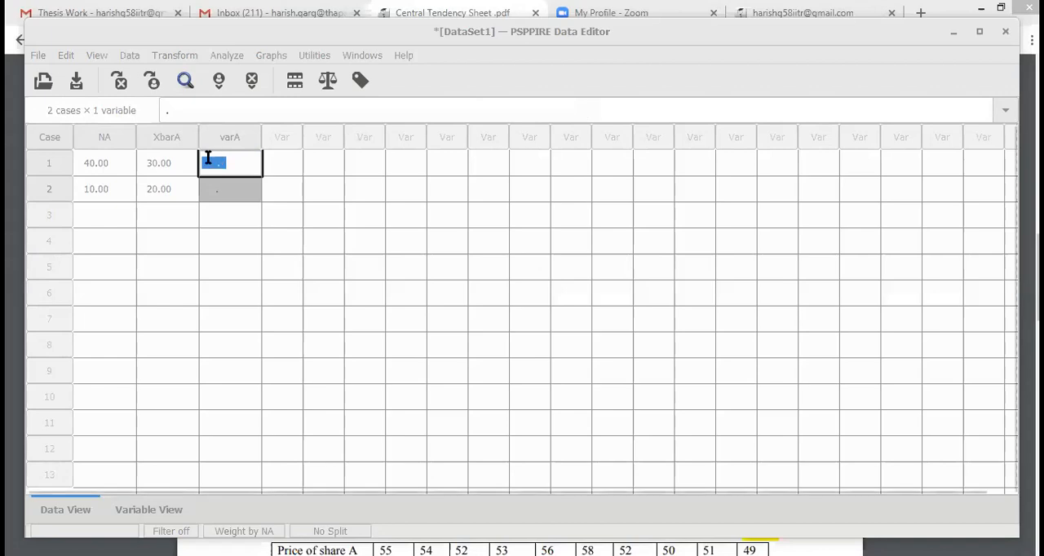
{"action": "key", "text": "alt+Tab"}
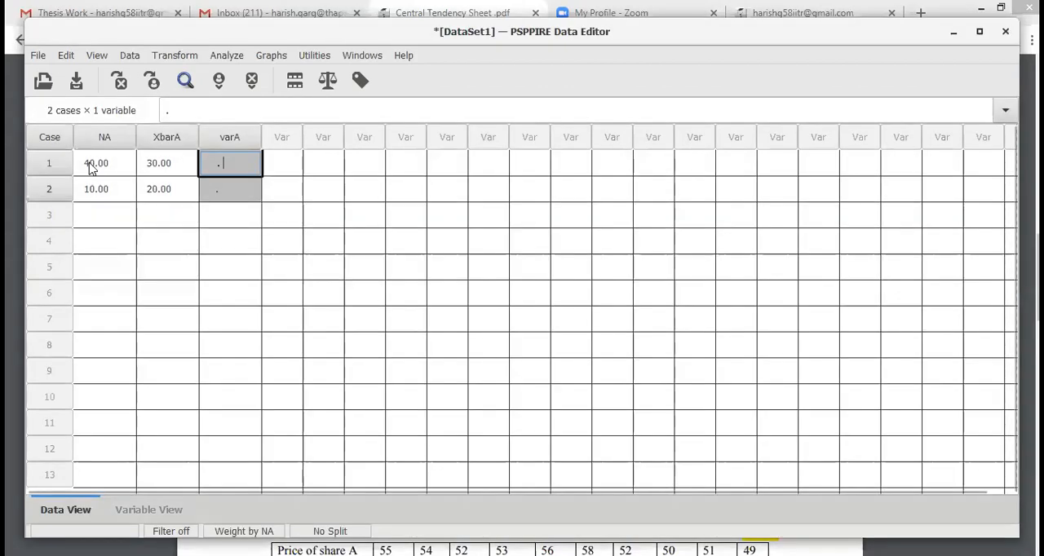
{"action": "left_click", "coordinate": [124, 162]}
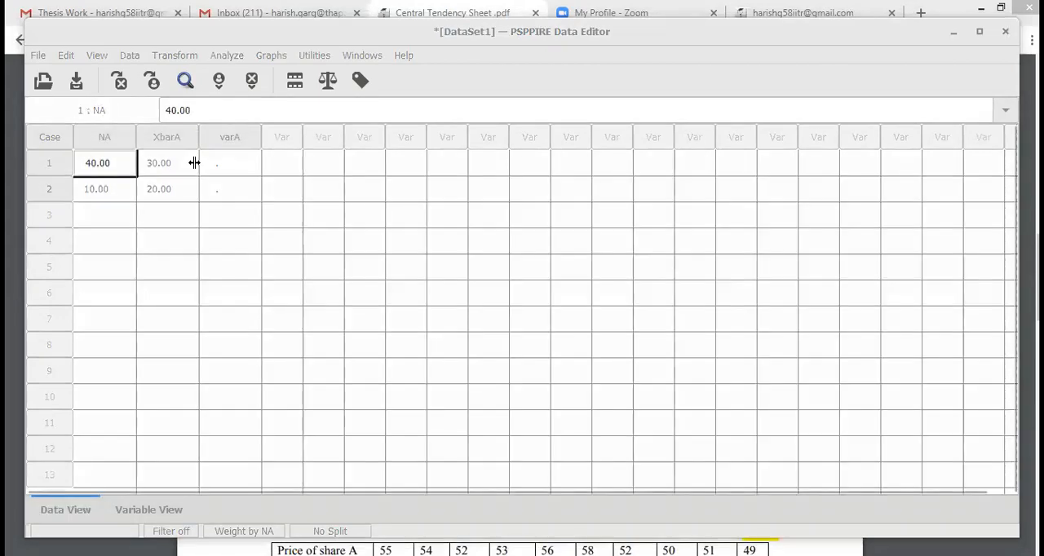
{"action": "key", "text": "alt+Tab"}
{"action": "key", "text": "alt+Tab"}
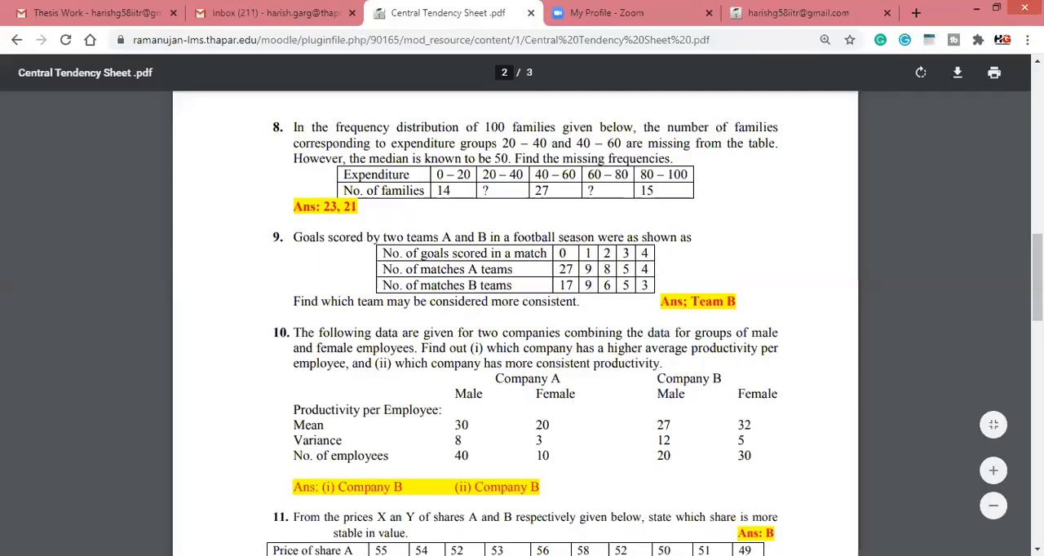
{"action": "left_click", "coordinate": [956, 489]}
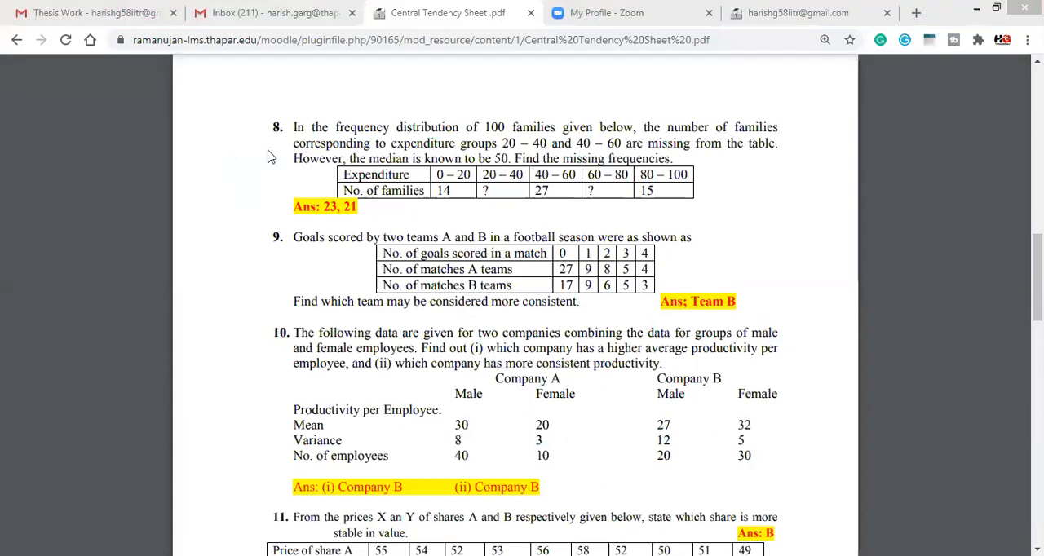
{"action": "key", "text": "alt+Tab"}
{"action": "type", "text": "3"}
{"action": "key", "text": "Return"}
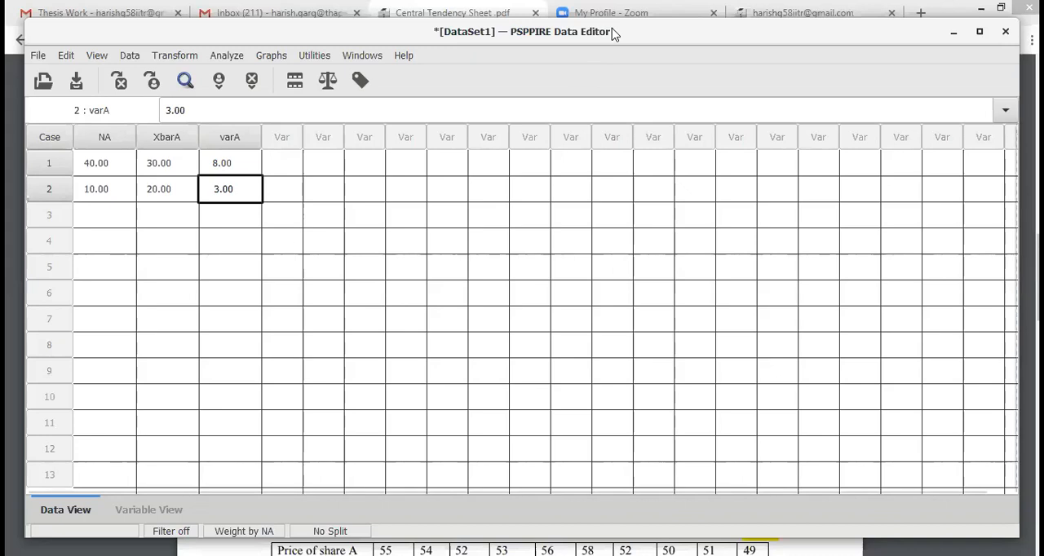
Step: Switch to the whiteboard, point a blue double arrow at the σi² term and write VarA below XbarA
{"action": "key", "text": "alt+Tab"}
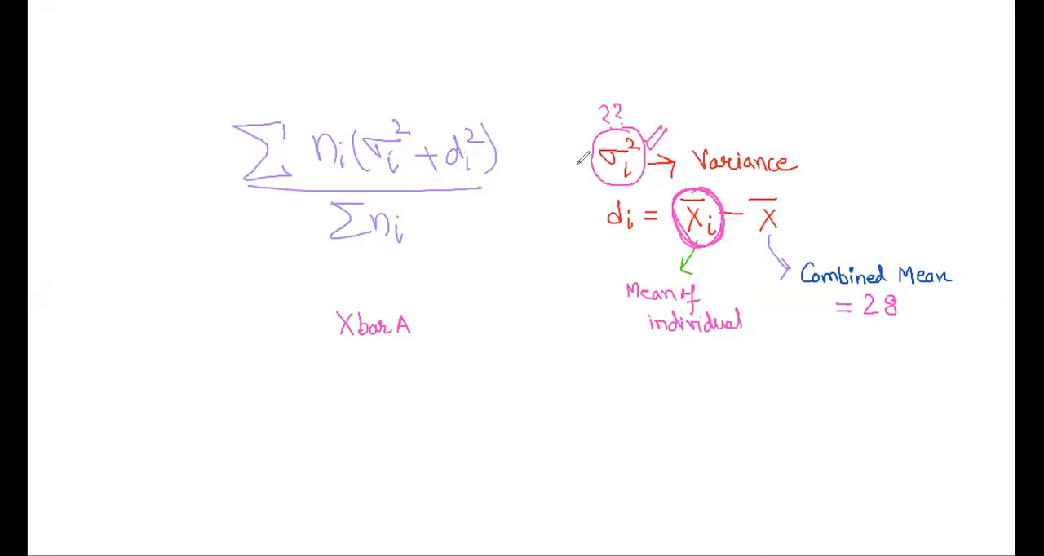
{"action": "mouse_move", "coordinate": [580, 169]}
{"action": "left_mouse_down"}
{"action": "mouse_move", "coordinate": [611, 155]}
{"action": "mouse_move", "coordinate": [661, 87]}
{"action": "left_mouse_up"}
{"action": "left_click_drag", "start_coordinate": [650, 134], "coordinate": [662, 98]}
{"action": "mouse_move", "coordinate": [640, 131]}
{"action": "left_mouse_down"}
{"action": "mouse_move", "coordinate": [653, 98]}
{"action": "mouse_move", "coordinate": [635, 134]}
{"action": "left_mouse_up"}
{"action": "mouse_move", "coordinate": [346, 356]}
{"action": "left_mouse_down"}
{"action": "mouse_move", "coordinate": [352, 371]}
{"action": "mouse_move", "coordinate": [355, 357]}
{"action": "left_mouse_up"}
{"action": "left_click_drag", "start_coordinate": [365, 360], "coordinate": [372, 372]}
{"action": "mouse_move", "coordinate": [376, 371]}
{"action": "left_mouse_down"}
{"action": "mouse_move", "coordinate": [395, 349]}
{"action": "mouse_move", "coordinate": [402, 372]}
{"action": "left_mouse_up"}
{"action": "left_click_drag", "start_coordinate": [390, 364], "coordinate": [400, 364]}
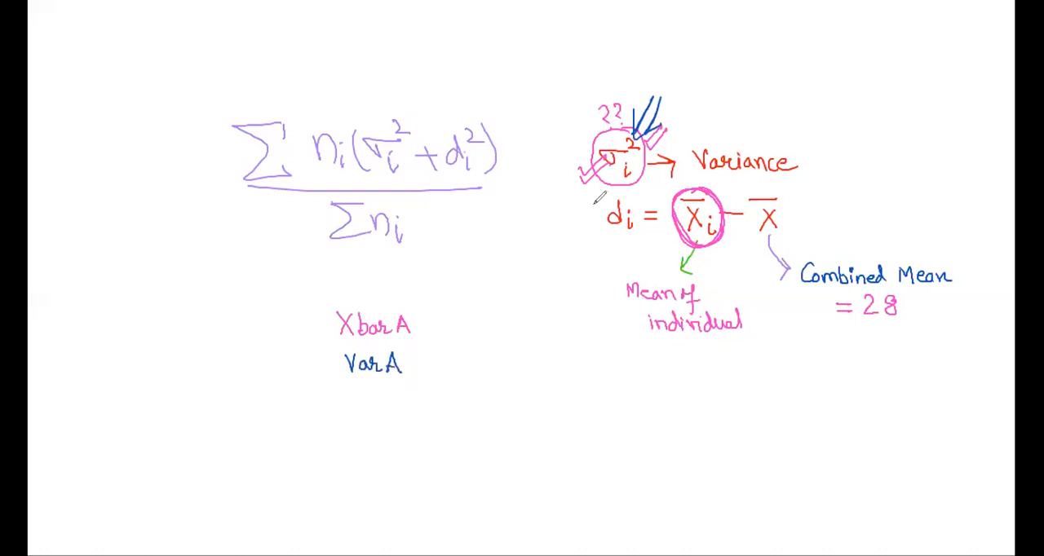
Step: Draw a blue double arrow pointing at di in the deviation formula and trace over its minus sign
{"action": "left_click_drag", "start_coordinate": [540, 254], "coordinate": [602, 224]}
{"action": "left_click_drag", "start_coordinate": [547, 247], "coordinate": [599, 221]}
{"action": "left_click_drag", "start_coordinate": [570, 223], "coordinate": [603, 245]}
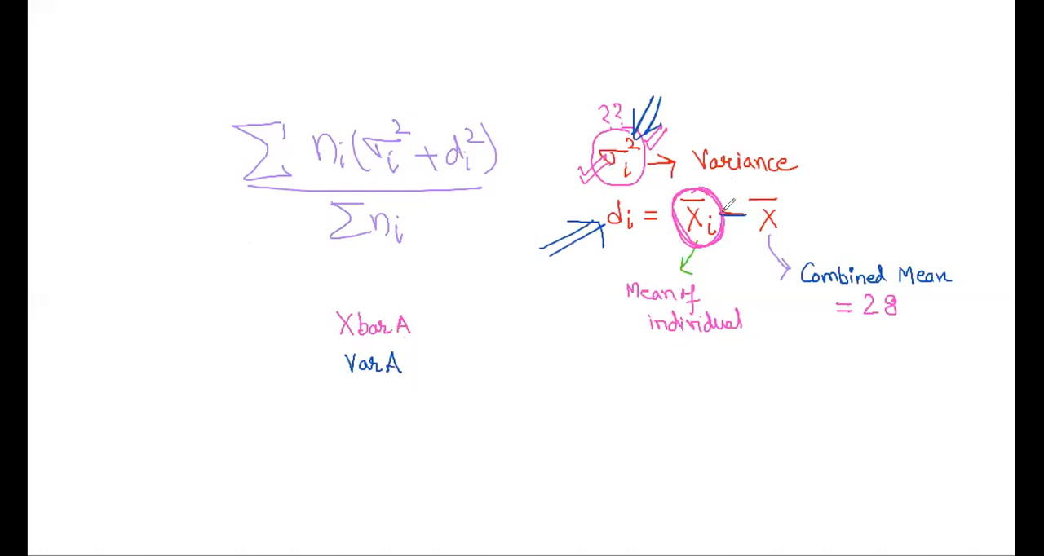
Step: Write the arithmetic operators +, −, *, ÷ in blue below the deviation formula notes
{"action": "mouse_move", "coordinate": [610, 394]}
{"action": "left_mouse_down"}
{"action": "mouse_move", "coordinate": [626, 394]}
{"action": "mouse_move", "coordinate": [618, 404]}
{"action": "left_mouse_up"}
{"action": "left_click_drag", "start_coordinate": [637, 400], "coordinate": [685, 405]}
{"action": "left_click_drag", "start_coordinate": [686, 390], "coordinate": [680, 406]}
{"action": "left_click_drag", "start_coordinate": [693, 399], "coordinate": [718, 400]}
{"action": "left_click", "coordinate": [711, 394]}
{"action": "left_click", "coordinate": [712, 408]}
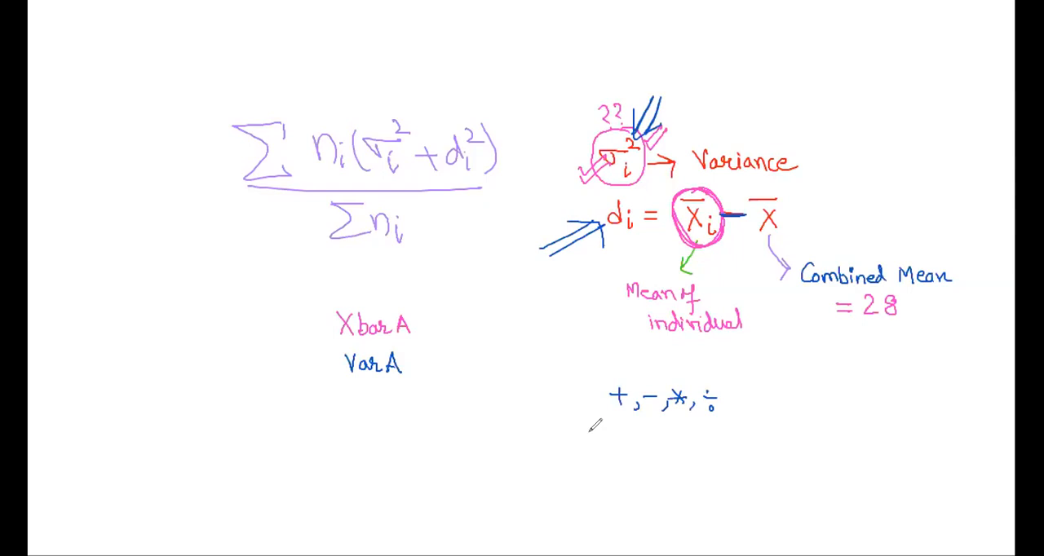
Step: Write "Transform → Compute" beneath the operators and draw a box around both lines
{"action": "mouse_move", "coordinate": [576, 432]}
{"action": "left_mouse_down"}
{"action": "mouse_move", "coordinate": [594, 432]}
{"action": "mouse_move", "coordinate": [585, 454]}
{"action": "left_mouse_up"}
{"action": "mouse_move", "coordinate": [591, 453]}
{"action": "left_mouse_down"}
{"action": "mouse_move", "coordinate": [604, 442]}
{"action": "mouse_move", "coordinate": [637, 453]}
{"action": "left_mouse_up"}
{"action": "mouse_move", "coordinate": [656, 433]}
{"action": "left_mouse_down"}
{"action": "mouse_move", "coordinate": [649, 473]}
{"action": "mouse_move", "coordinate": [657, 448]}
{"action": "left_mouse_up"}
{"action": "left_click_drag", "start_coordinate": [663, 445], "coordinate": [661, 445]}
{"action": "left_click_drag", "start_coordinate": [666, 454], "coordinate": [692, 451]}
{"action": "mouse_move", "coordinate": [696, 448]}
{"action": "left_mouse_down"}
{"action": "mouse_move", "coordinate": [738, 447]}
{"action": "mouse_move", "coordinate": [737, 469]}
{"action": "left_mouse_up"}
{"action": "mouse_move", "coordinate": [774, 436]}
{"action": "left_mouse_down"}
{"action": "mouse_move", "coordinate": [763, 462]}
{"action": "mouse_move", "coordinate": [813, 458]}
{"action": "mouse_move", "coordinate": [848, 424]}
{"action": "mouse_move", "coordinate": [871, 457]}
{"action": "left_mouse_up"}
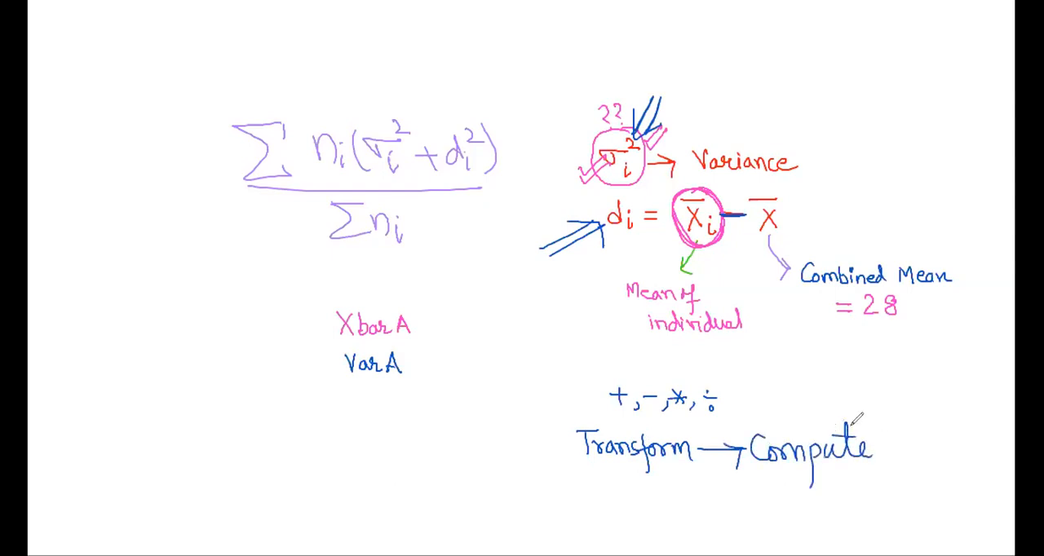
{"action": "mouse_move", "coordinate": [564, 380]}
{"action": "left_mouse_down"}
{"action": "mouse_move", "coordinate": [564, 475]}
{"action": "mouse_move", "coordinate": [890, 374]}
{"action": "mouse_move", "coordinate": [728, 471]}
{"action": "mouse_move", "coordinate": [594, 466]}
{"action": "left_mouse_up"}
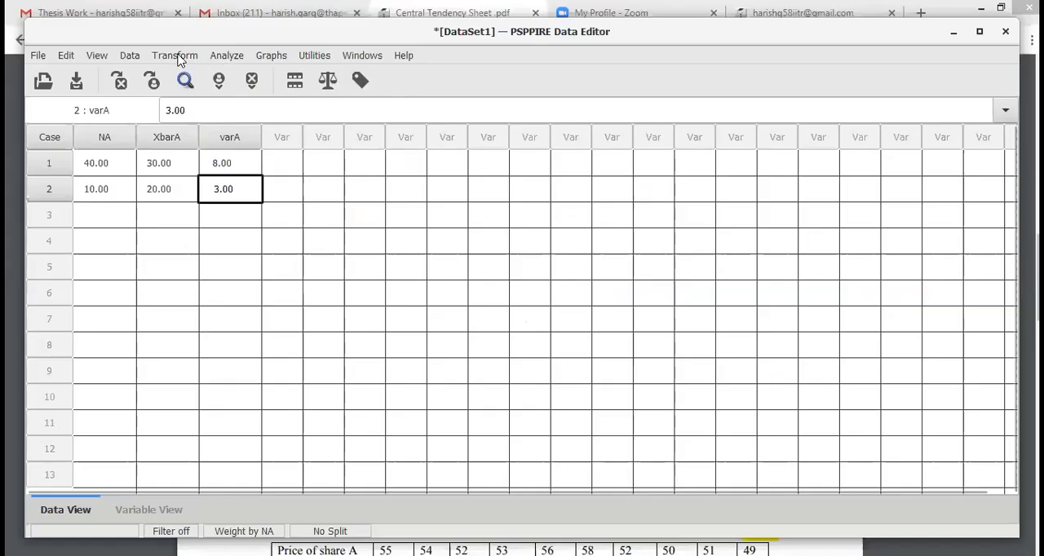
Step: Return to PSPPIRE and set up a cleared Compute Variable dialog with the numeric expression XbarA - 28
{"action": "left_click", "coordinate": [232, 58]}
{"action": "mouse_move", "coordinate": [169, 62]}
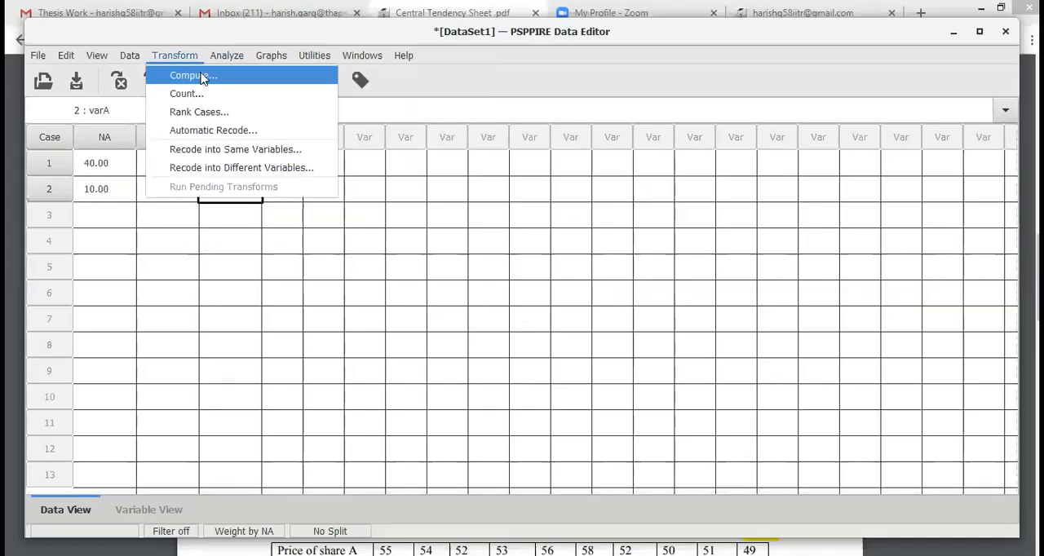
{"action": "left_click", "coordinate": [263, 79]}
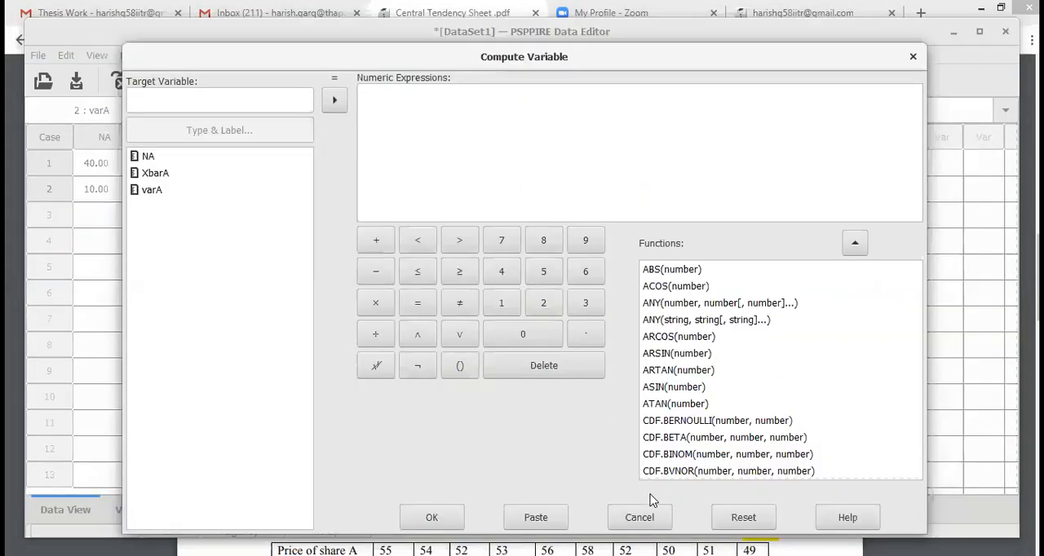
{"action": "left_click", "coordinate": [742, 521]}
{"action": "left_click", "coordinate": [155, 173]}
{"action": "left_click", "coordinate": [334, 100]}
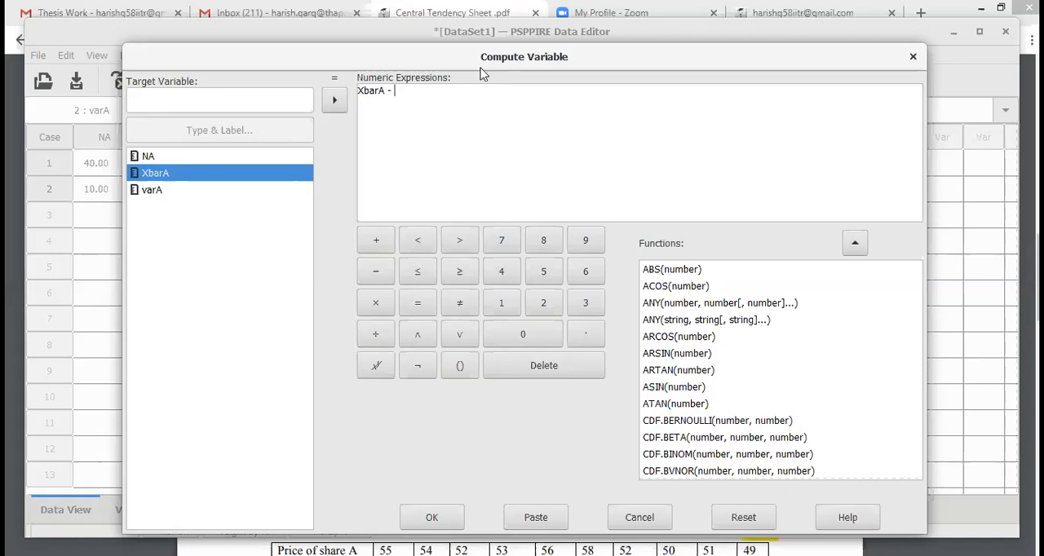
{"action": "left_click_drag", "start_coordinate": [503, 52], "coordinate": [592, 51]}
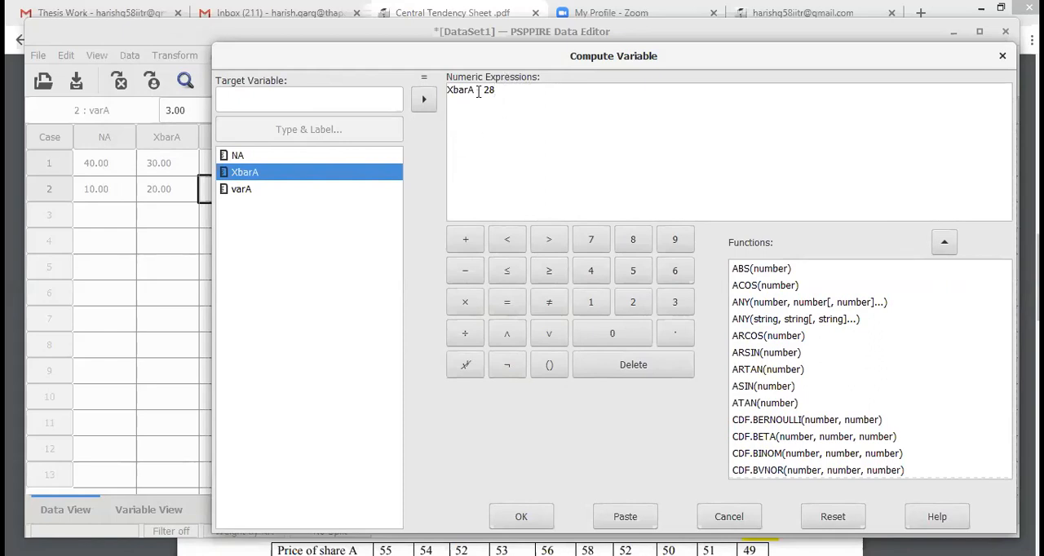
Step: Name the target variable d_i and run the computation
{"action": "left_click", "coordinate": [327, 96]}
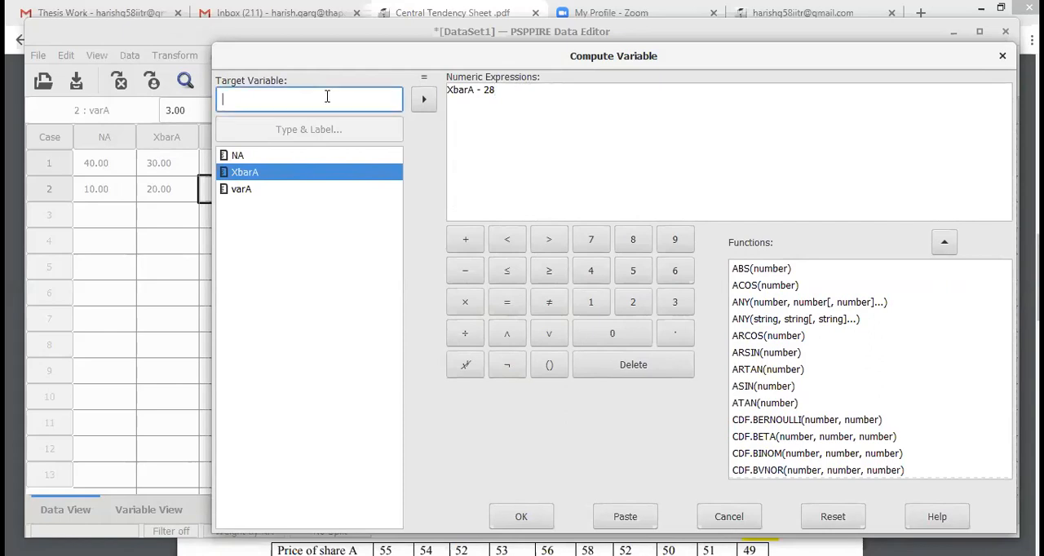
{"action": "type", "text": "di"}
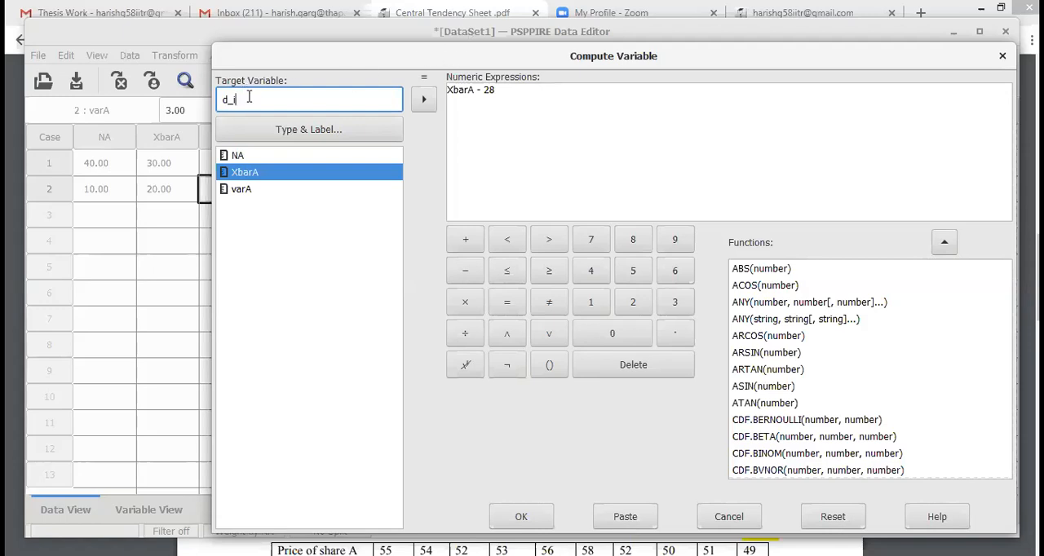
{"action": "left_click", "coordinate": [527, 510]}
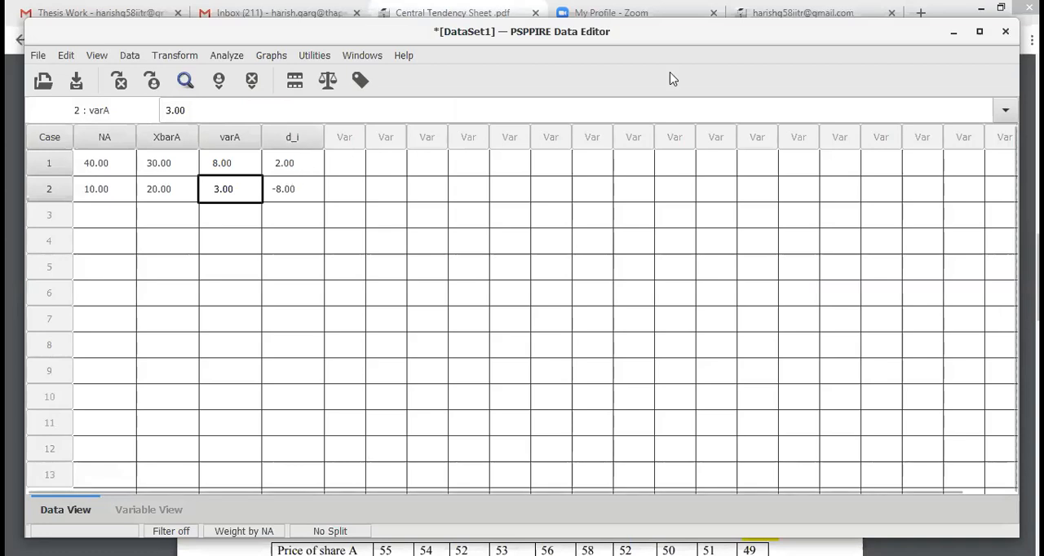
Step: Examine the d_i column against XbarA in the data, and the COMPUTE entry in the PSPPIRE Output Viewer
{"action": "key", "text": "alt+Tab"}
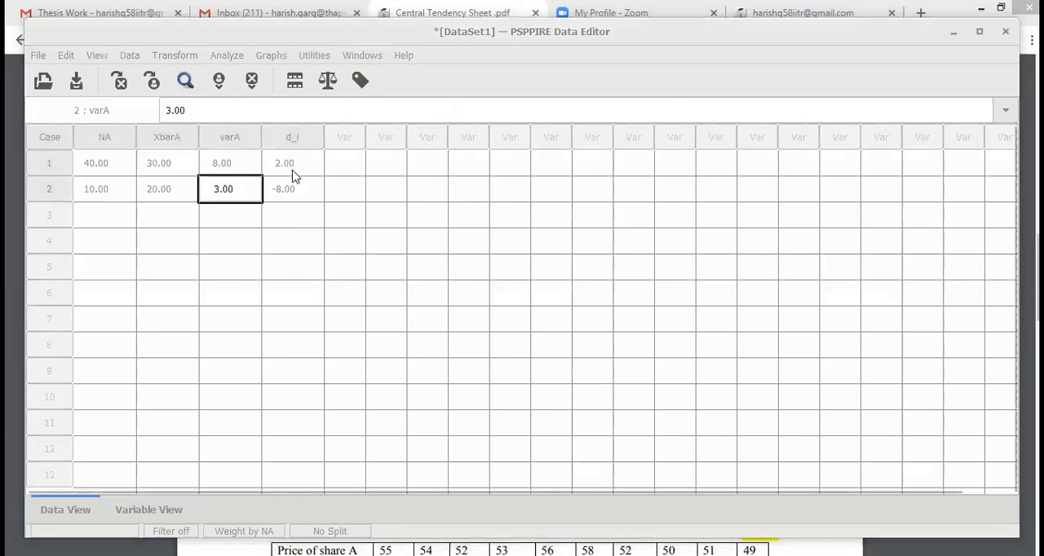
{"action": "left_click_drag", "start_coordinate": [298, 163], "coordinate": [283, 187]}
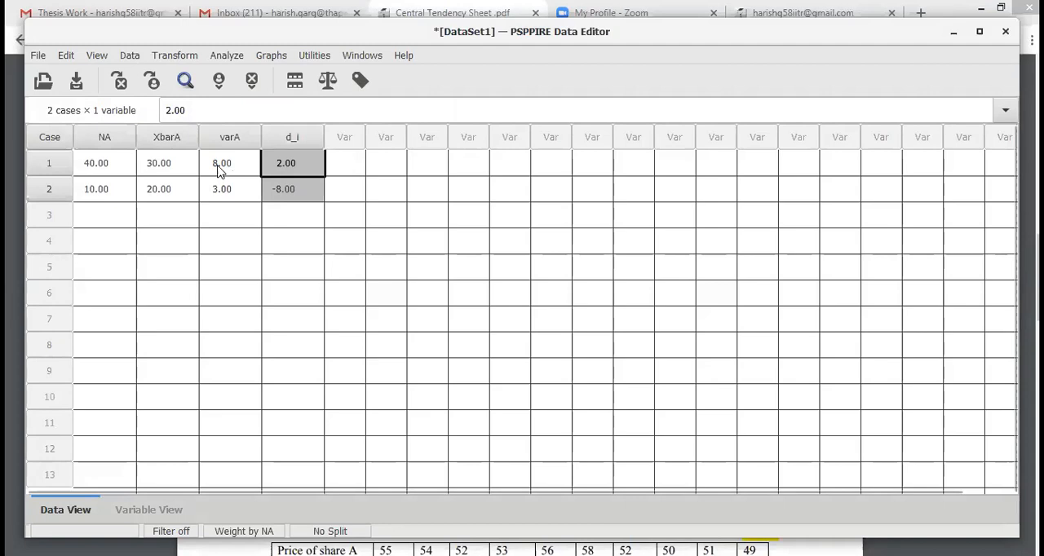
{"action": "left_click", "coordinate": [152, 168]}
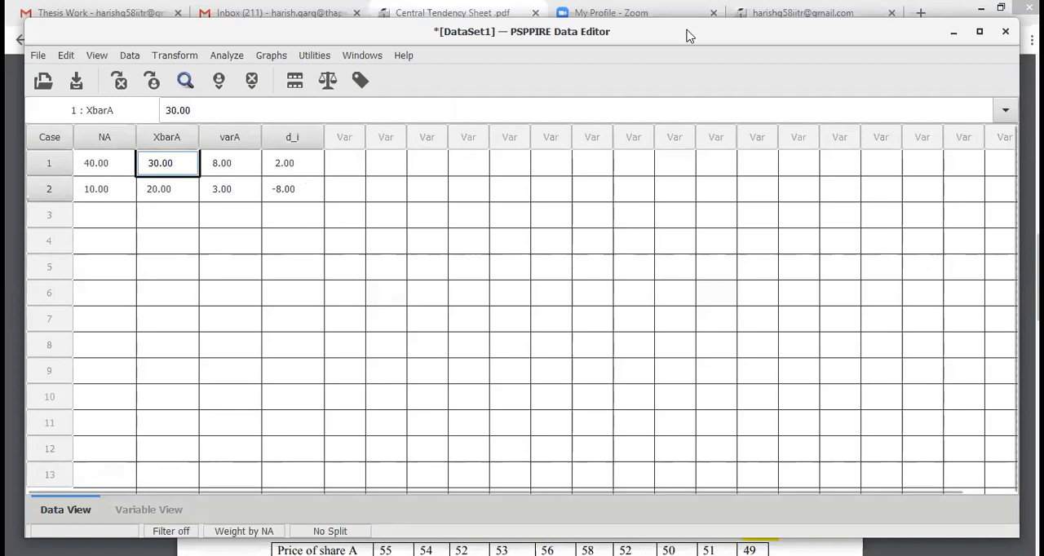
{"action": "key", "text": "alt+Tab"}
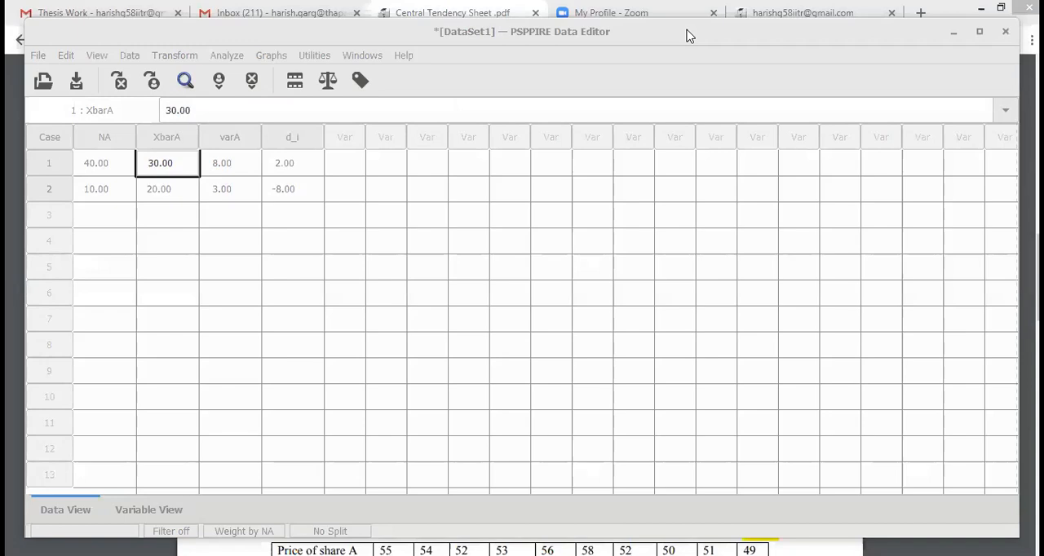
{"action": "key", "text": "alt+Tab"}
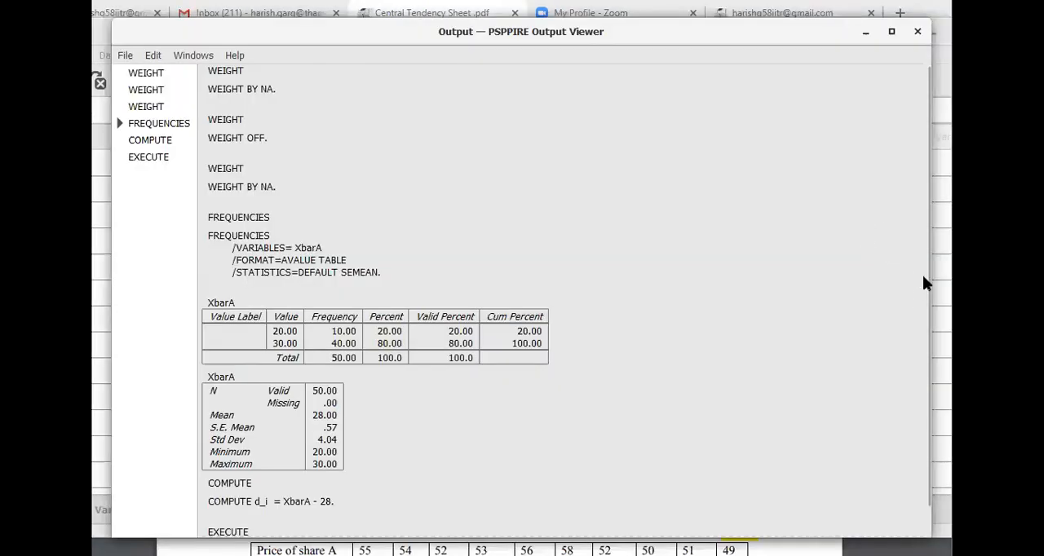
{"action": "scroll", "coordinate": [923, 275], "scroll_direction": "down", "scroll_amount": 2}
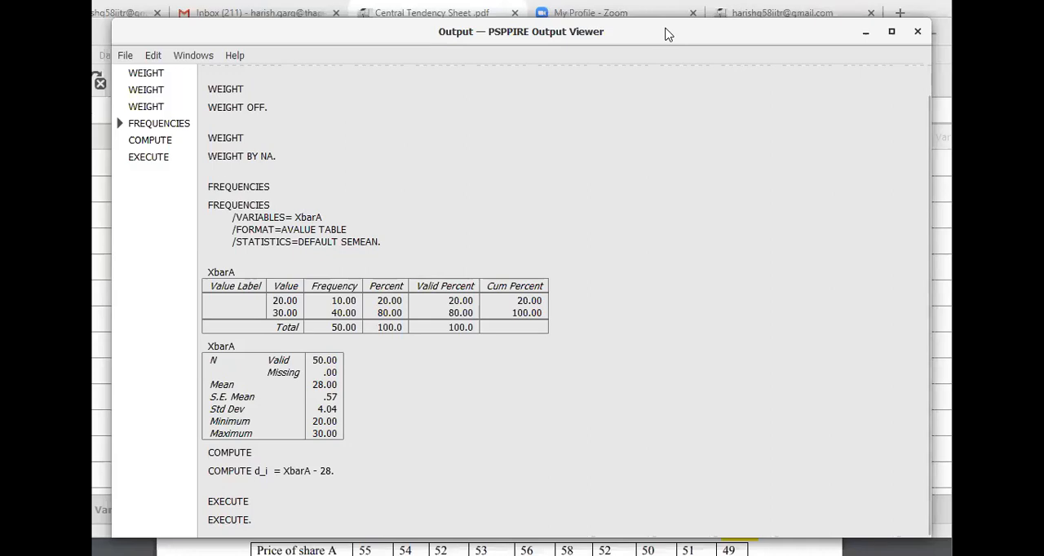
{"action": "key", "text": "alt+Tab"}
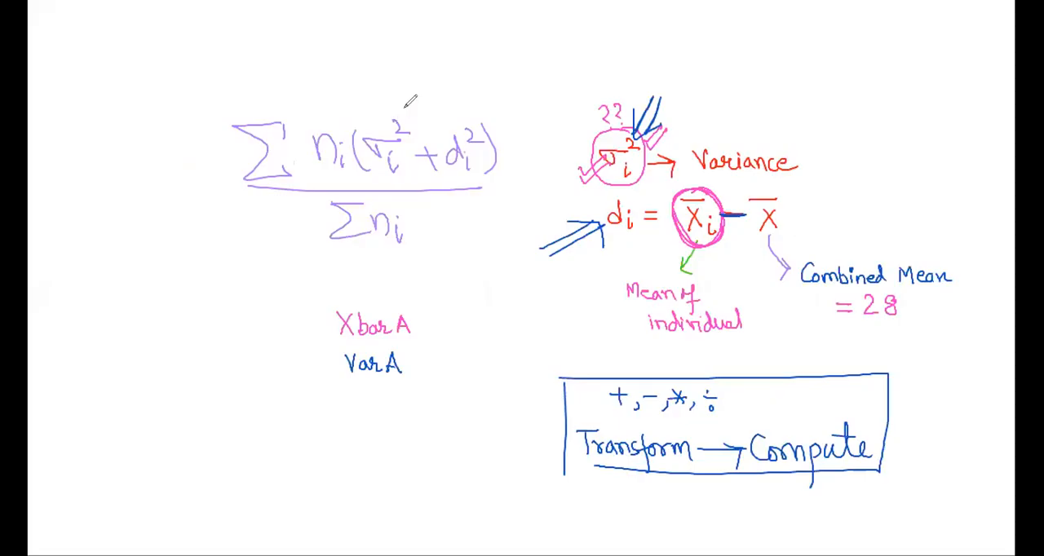
Step: On the whiteboard, circle the (σi² + di²) term, add red arrows above both parts and trace the plus sign in red
{"action": "mouse_move", "coordinate": [404, 106]}
{"action": "left_mouse_down"}
{"action": "mouse_move", "coordinate": [390, 186]}
{"action": "mouse_move", "coordinate": [494, 173]}
{"action": "mouse_move", "coordinate": [462, 110]}
{"action": "mouse_move", "coordinate": [402, 105]}
{"action": "mouse_move", "coordinate": [356, 124]}
{"action": "mouse_move", "coordinate": [372, 184]}
{"action": "mouse_move", "coordinate": [494, 163]}
{"action": "mouse_move", "coordinate": [437, 104]}
{"action": "mouse_move", "coordinate": [351, 137]}
{"action": "mouse_move", "coordinate": [434, 191]}
{"action": "mouse_move", "coordinate": [493, 119]}
{"action": "left_mouse_up"}
{"action": "mouse_move", "coordinate": [380, 113]}
{"action": "left_mouse_down"}
{"action": "mouse_move", "coordinate": [374, 88]}
{"action": "mouse_move", "coordinate": [383, 96]}
{"action": "left_mouse_up"}
{"action": "left_click_drag", "start_coordinate": [452, 116], "coordinate": [465, 97]}
{"action": "left_click_drag", "start_coordinate": [457, 97], "coordinate": [467, 103]}
{"action": "mouse_move", "coordinate": [415, 157]}
{"action": "left_mouse_down"}
{"action": "mouse_move", "coordinate": [439, 155]}
{"action": "mouse_move", "coordinate": [428, 171]}
{"action": "mouse_move", "coordinate": [437, 157]}
{"action": "left_mouse_up"}
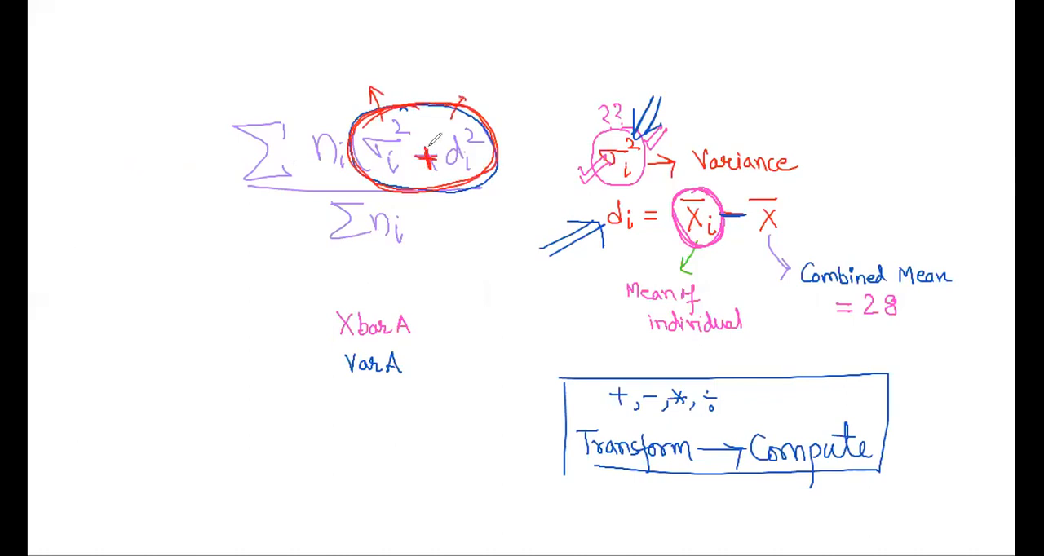
Step: On the whiteboard, write d_i under VarA with an empty red box below, thicken the plus sign and add a red arrow pointing to Transform
{"action": "mouse_move", "coordinate": [363, 385]}
{"action": "left_mouse_down"}
{"action": "mouse_move", "coordinate": [362, 406]}
{"action": "mouse_move", "coordinate": [356, 398]}
{"action": "mouse_move", "coordinate": [382, 408]}
{"action": "left_mouse_up"}
{"action": "mouse_move", "coordinate": [337, 454]}
{"action": "left_mouse_down"}
{"action": "mouse_move", "coordinate": [336, 424]}
{"action": "mouse_move", "coordinate": [447, 422]}
{"action": "mouse_move", "coordinate": [337, 459]}
{"action": "left_mouse_up"}
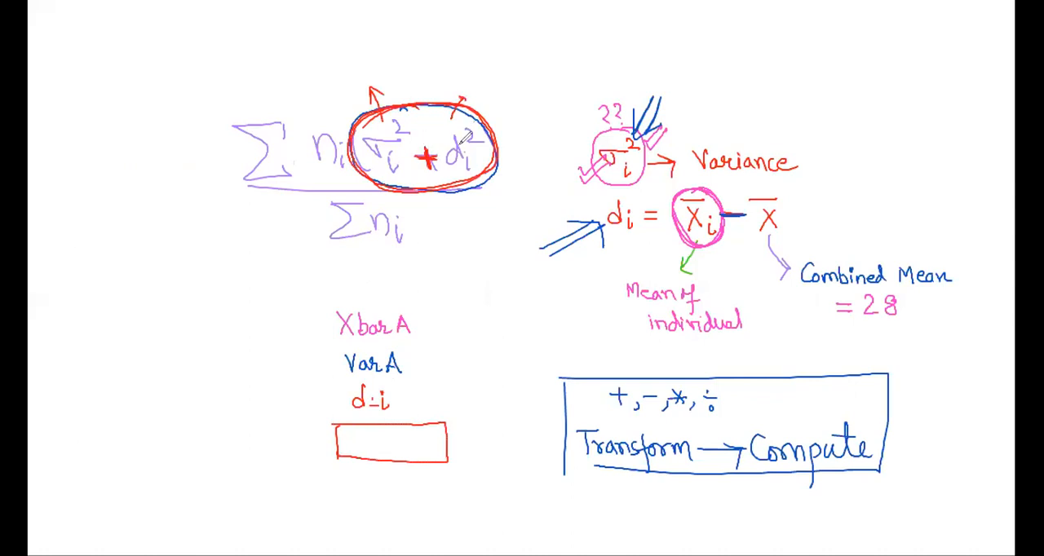
{"action": "left_click_drag", "start_coordinate": [416, 156], "coordinate": [437, 159]}
{"action": "left_click_drag", "start_coordinate": [428, 149], "coordinate": [429, 167]}
{"action": "left_click_drag", "start_coordinate": [540, 479], "coordinate": [577, 456]}
{"action": "mouse_move", "coordinate": [538, 470]}
{"action": "left_mouse_down"}
{"action": "mouse_move", "coordinate": [576, 449]}
{"action": "mouse_move", "coordinate": [578, 465]}
{"action": "left_mouse_up"}
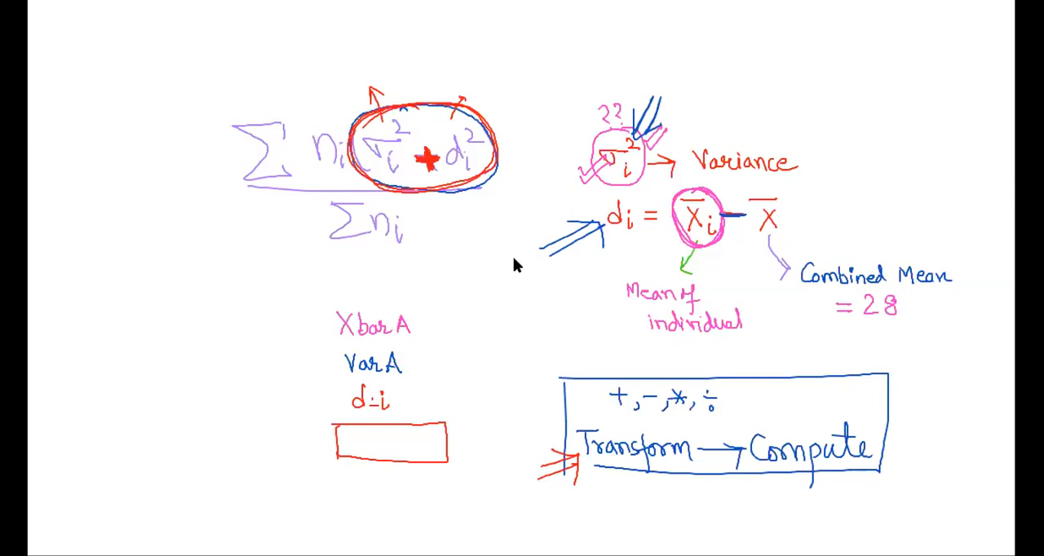
Step: Switch to PSPPIRE and set up a cleared Compute Variable dialog with the numeric expression varA + d_i**2
{"action": "key", "text": "alt+Tab"}
{"action": "left_click", "coordinate": [181, 55]}
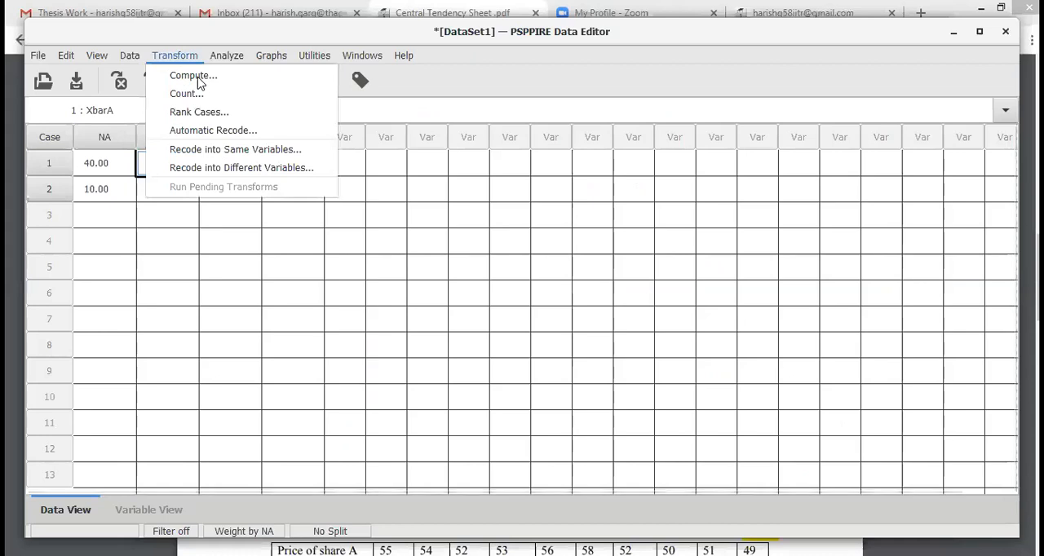
{"action": "left_click", "coordinate": [181, 76]}
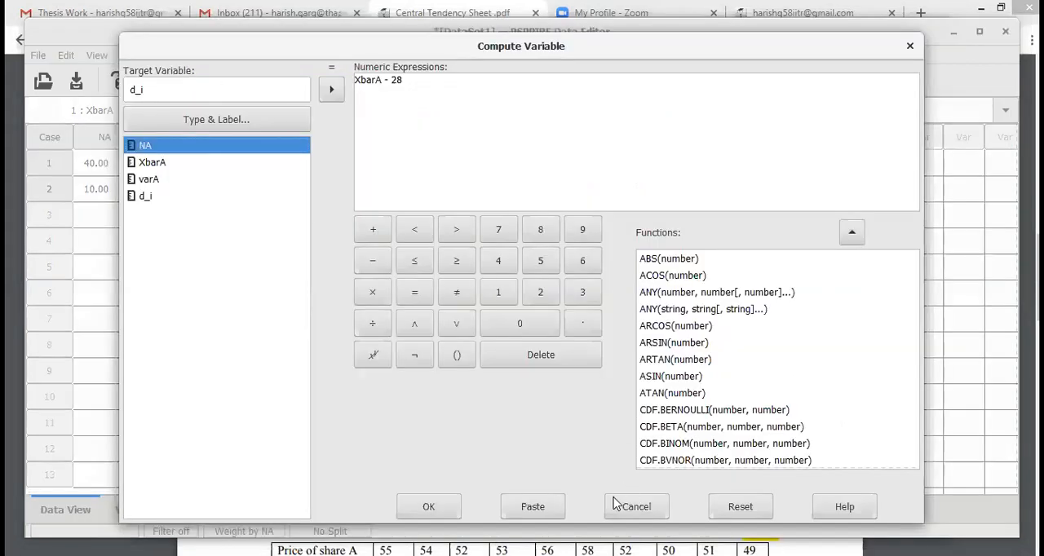
{"action": "left_click", "coordinate": [737, 509]}
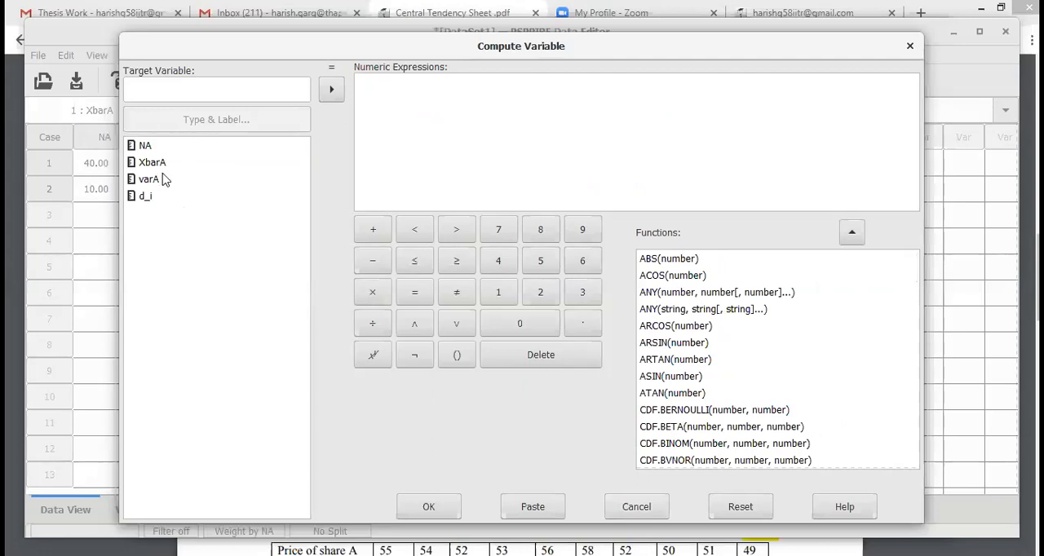
{"action": "left_click", "coordinate": [414, 116]}
{"action": "left_click", "coordinate": [155, 181]}
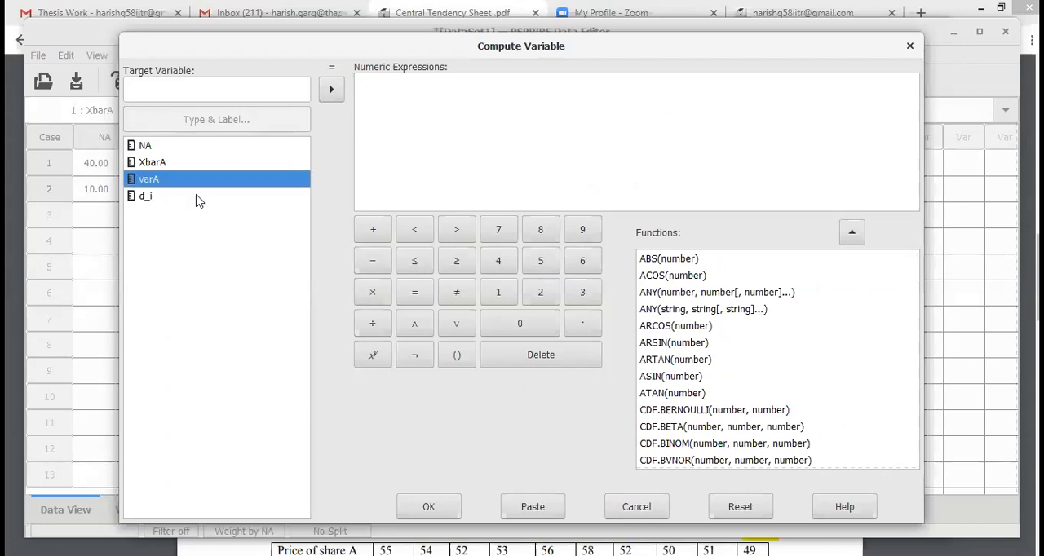
{"action": "left_click", "coordinate": [331, 90]}
{"action": "type", "text": "+"}
{"action": "left_click", "coordinate": [167, 200]}
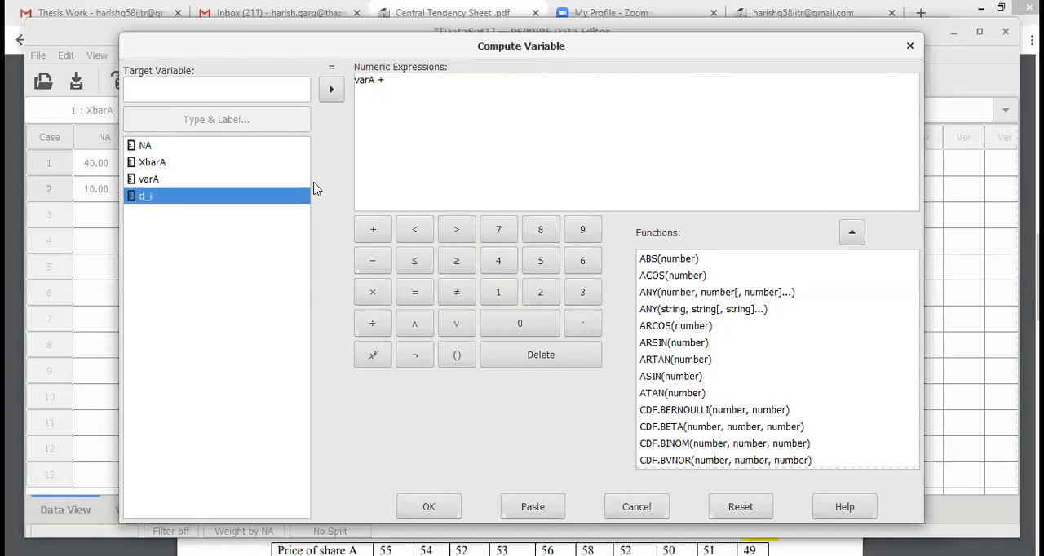
{"action": "left_click", "coordinate": [414, 81]}
{"action": "type", "text": "d_i*"}
Step: Name the target variable HAR_A and run the computation
{"action": "left_click", "coordinate": [284, 89]}
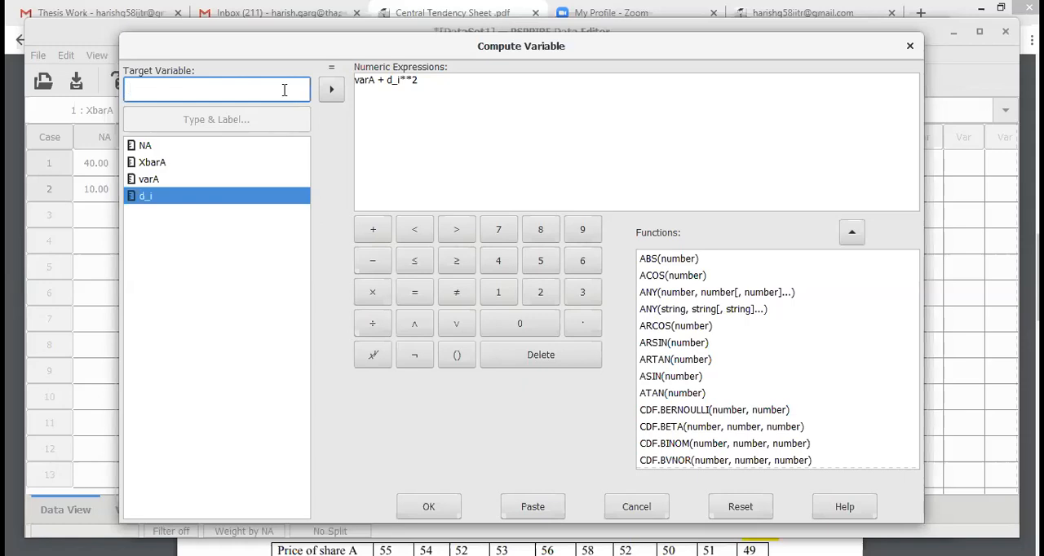
{"action": "type", "text": "HAR"}
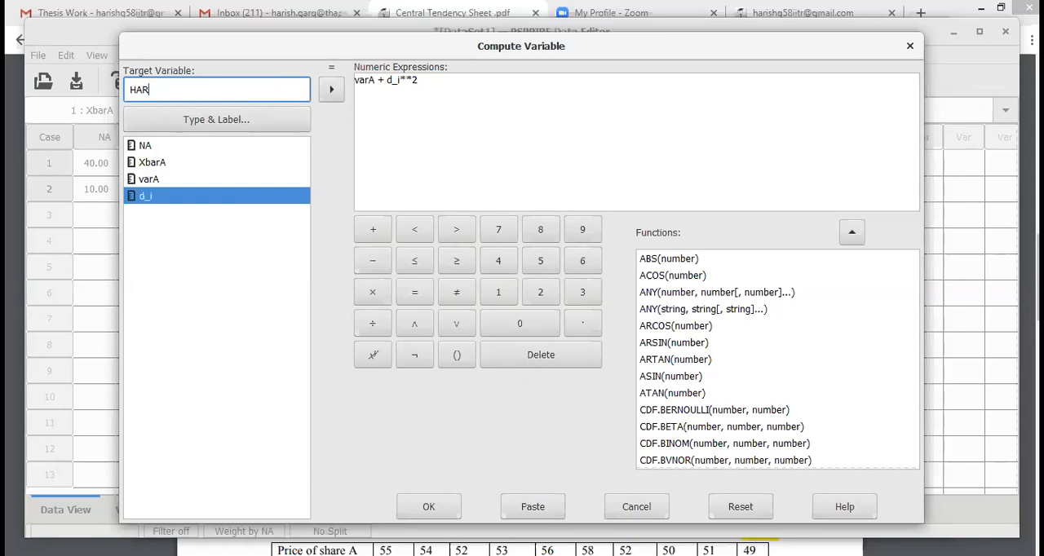
{"action": "type", "text": "_A"}
{"action": "left_click", "coordinate": [432, 508]}
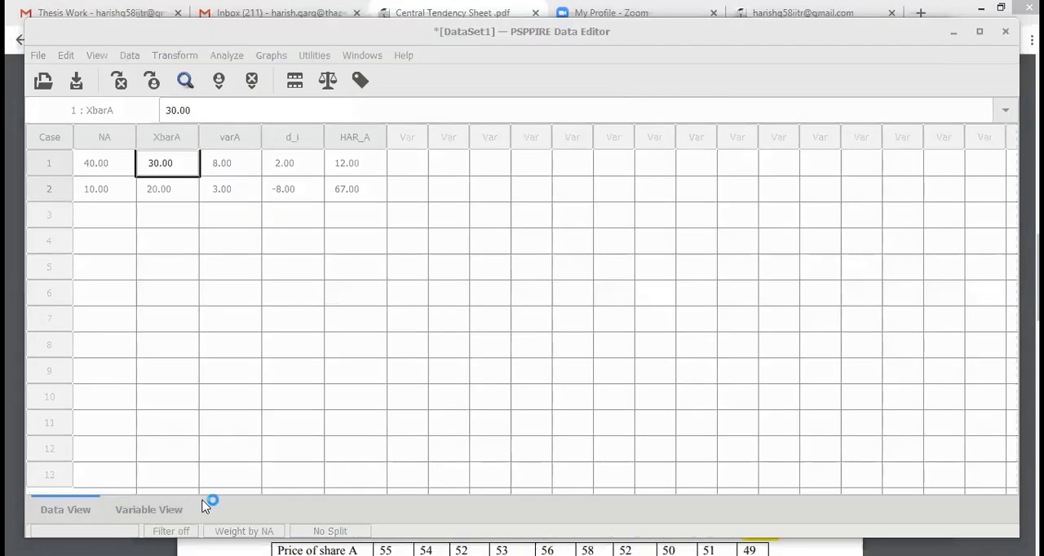
Step: Return to the whiteboard and write Har_A inside the empty red box
{"action": "left_click", "coordinate": [204, 498]}
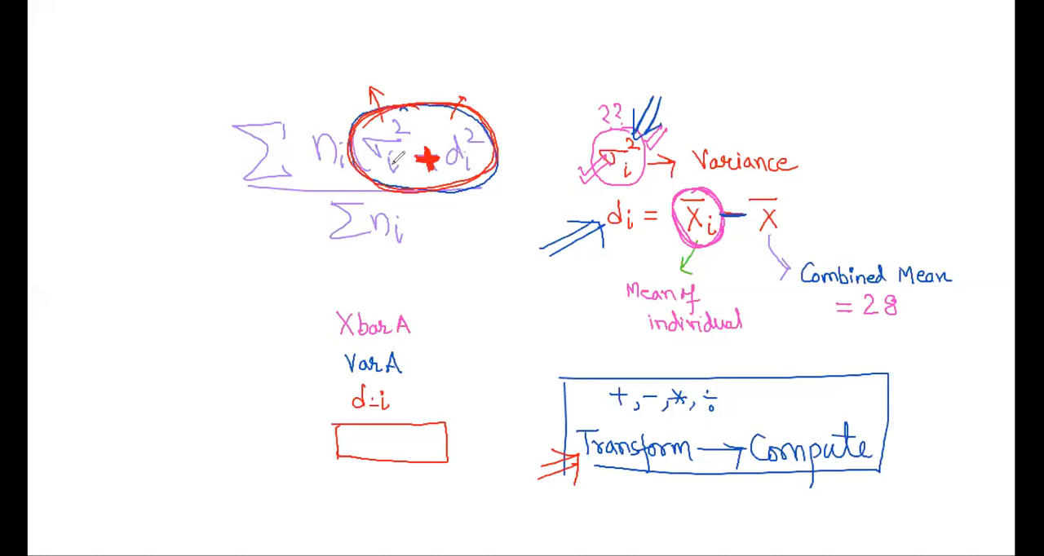
{"action": "left_click_drag", "start_coordinate": [359, 435], "coordinate": [359, 453]}
{"action": "left_click_drag", "start_coordinate": [359, 445], "coordinate": [370, 444]}
{"action": "left_click_drag", "start_coordinate": [370, 435], "coordinate": [370, 453]}
{"action": "left_click_drag", "start_coordinate": [404, 453], "coordinate": [414, 454]}
{"action": "left_click_drag", "start_coordinate": [420, 458], "coordinate": [430, 450]}
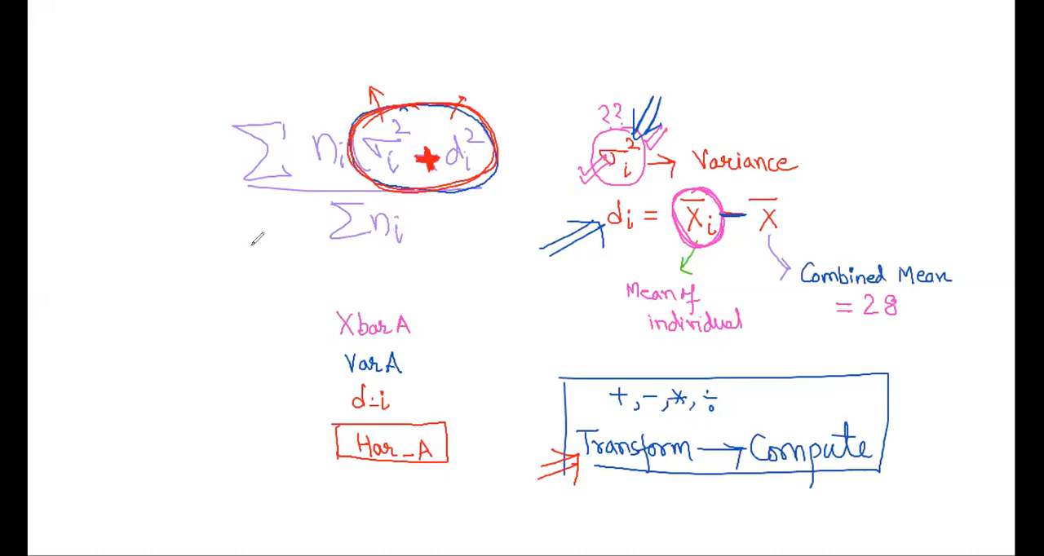
Step: On the whiteboard, write Weight → Ni beside the formula and draw a double arrow down to the label Har_A
{"action": "mouse_move", "coordinate": [71, 241]}
{"action": "left_mouse_down"}
{"action": "mouse_move", "coordinate": [122, 233]}
{"action": "mouse_move", "coordinate": [129, 244]}
{"action": "mouse_move", "coordinate": [203, 225]}
{"action": "mouse_move", "coordinate": [220, 234]}
{"action": "mouse_move", "coordinate": [222, 214]}
{"action": "left_mouse_up"}
{"action": "mouse_move", "coordinate": [122, 263]}
{"action": "left_mouse_down"}
{"action": "mouse_move", "coordinate": [129, 304]}
{"action": "mouse_move", "coordinate": [150, 287]}
{"action": "left_mouse_up"}
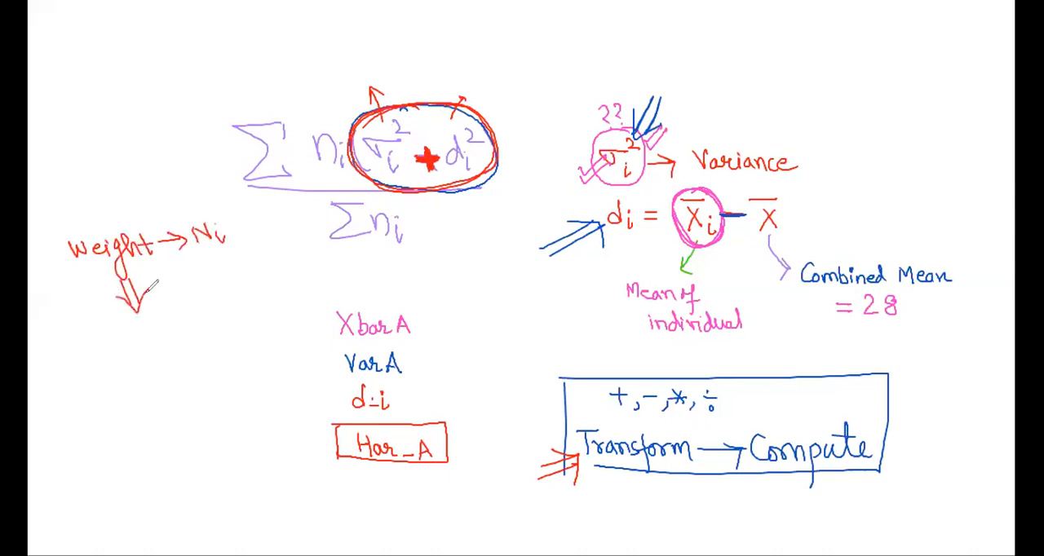
{"action": "mouse_move", "coordinate": [121, 336]}
{"action": "left_mouse_down"}
{"action": "mouse_move", "coordinate": [123, 357]}
{"action": "mouse_move", "coordinate": [140, 345]}
{"action": "left_mouse_up"}
{"action": "mouse_move", "coordinate": [140, 334]}
{"action": "left_mouse_down"}
{"action": "mouse_move", "coordinate": [143, 353]}
{"action": "mouse_move", "coordinate": [183, 341]}
{"action": "left_mouse_up"}
{"action": "mouse_move", "coordinate": [189, 337]}
{"action": "left_mouse_down"}
{"action": "mouse_move", "coordinate": [198, 318]}
{"action": "mouse_move", "coordinate": [203, 334]}
{"action": "left_mouse_up"}
{"action": "left_click_drag", "start_coordinate": [190, 329], "coordinate": [204, 326]}
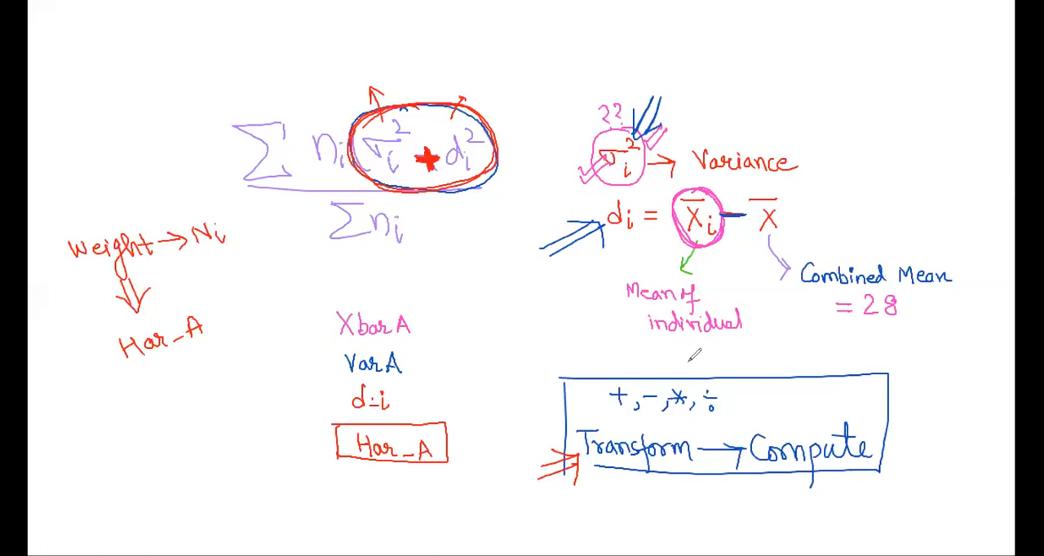
{"action": "mouse_move", "coordinate": [164, 376]}
{"action": "left_mouse_down"}
{"action": "mouse_move", "coordinate": [211, 350]}
{"action": "mouse_move", "coordinate": [222, 359]}
{"action": "left_mouse_up"}
{"action": "mouse_move", "coordinate": [217, 320]}
{"action": "left_mouse_down"}
{"action": "mouse_move", "coordinate": [147, 324]}
{"action": "mouse_move", "coordinate": [180, 412]}
{"action": "mouse_move", "coordinate": [214, 319]}
{"action": "left_mouse_up"}
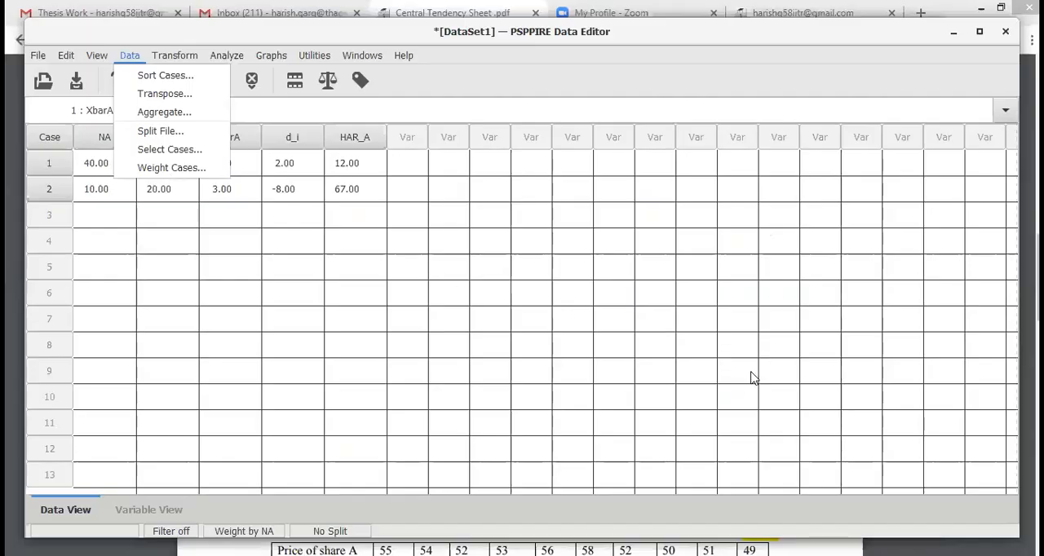
Step: In PSPPIRE, reset the case weighting and weight the cases by the frequency variable NA
{"action": "key", "text": "Return"}
{"action": "left_click", "coordinate": [594, 147]}
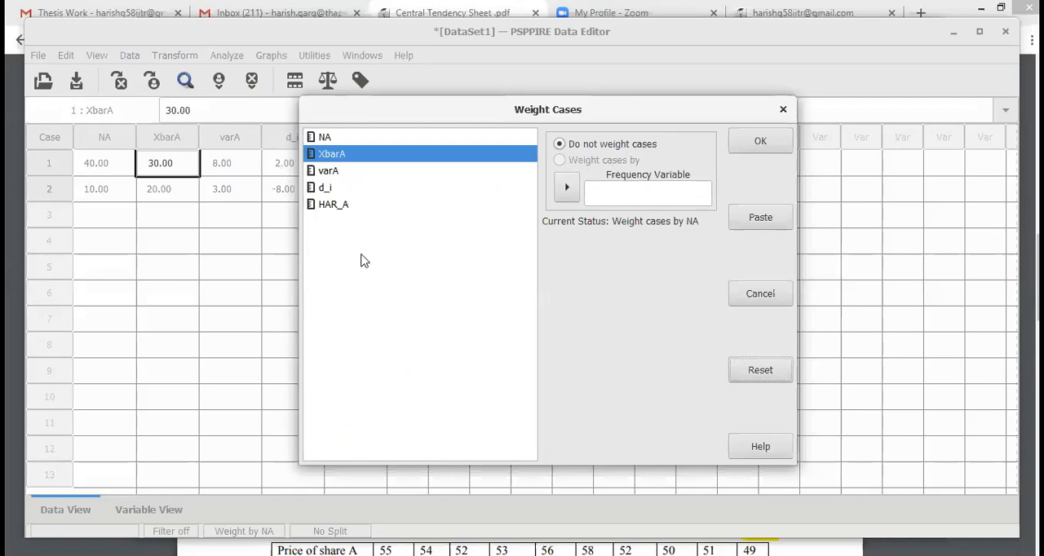
{"action": "left_click", "coordinate": [329, 139]}
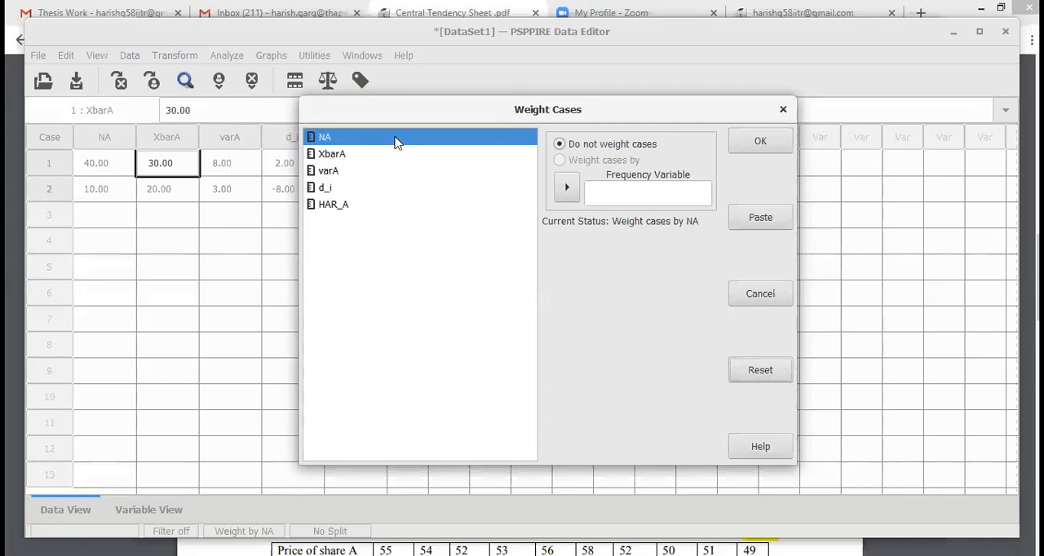
{"action": "left_click", "coordinate": [567, 188]}
{"action": "left_click", "coordinate": [589, 160]}
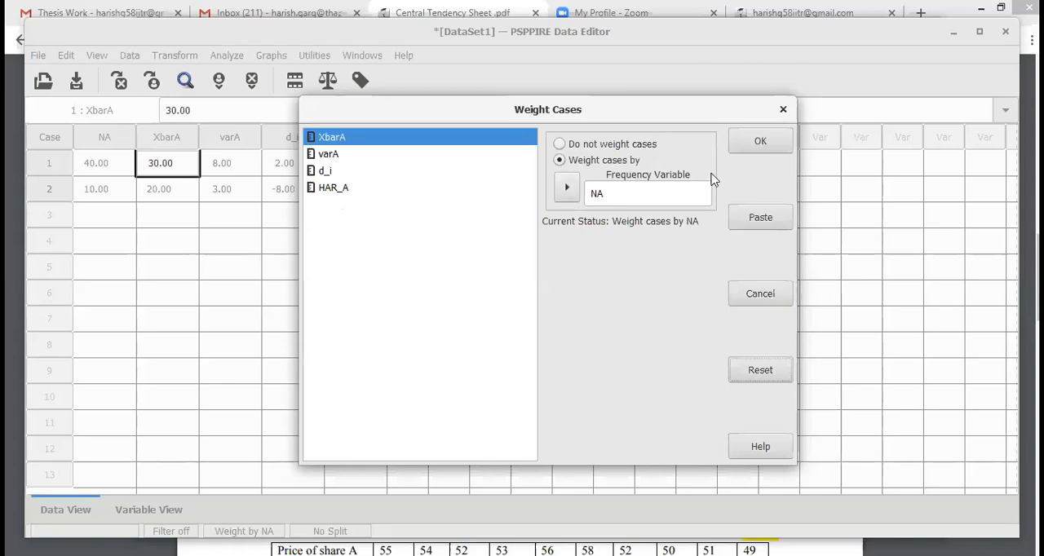
{"action": "left_click", "coordinate": [751, 144]}
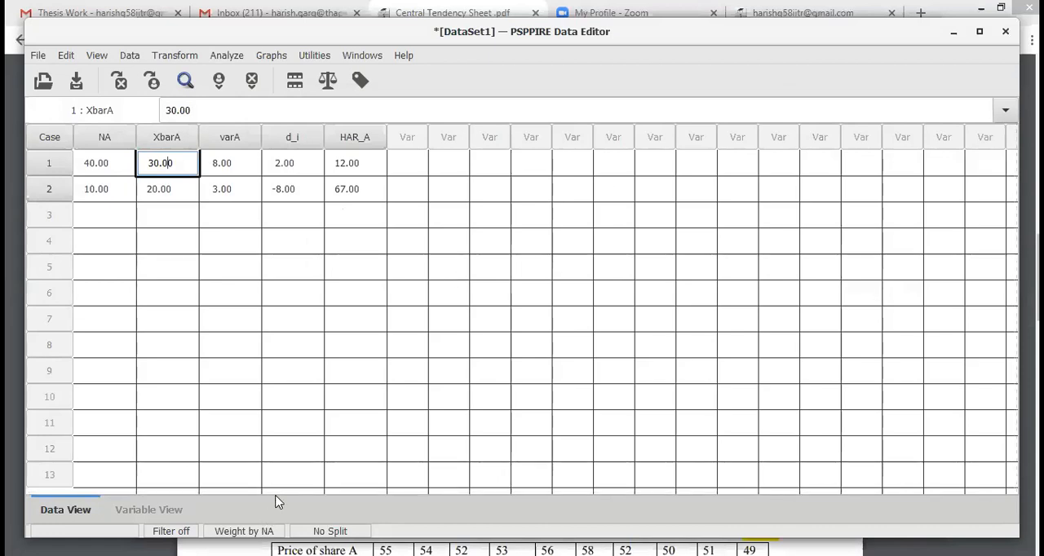
Step: Run Frequencies on HAR_A alone with the default statistics and bring its result tables into view in the output
{"action": "left_click", "coordinate": [354, 138]}
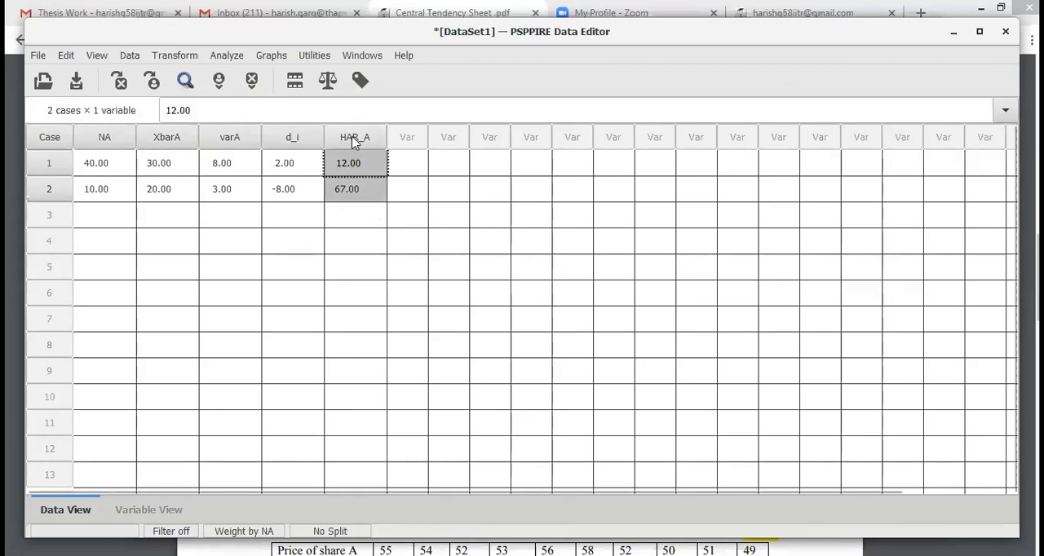
{"action": "left_click", "coordinate": [226, 56]}
{"action": "mouse_move", "coordinate": [341, 78]}
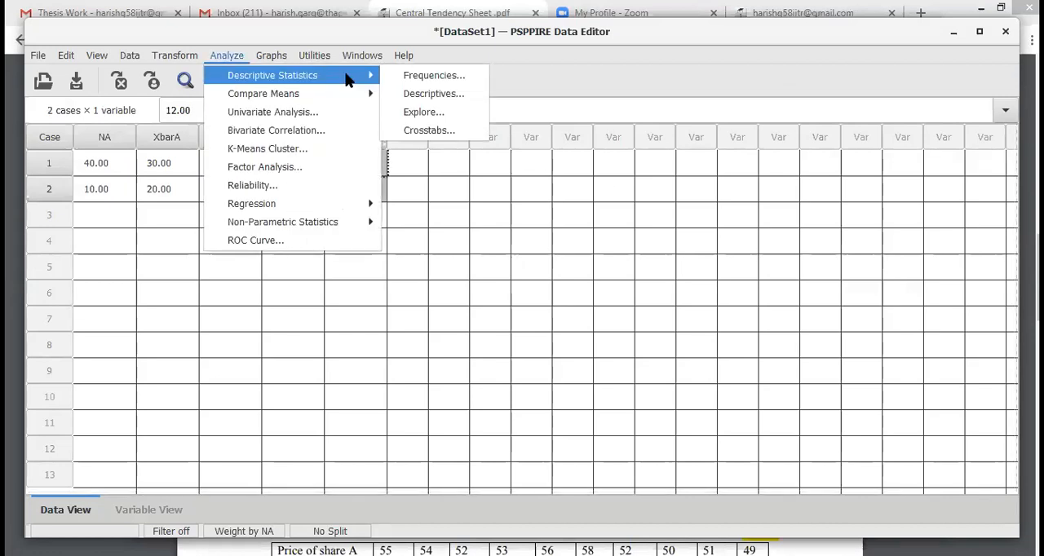
{"action": "left_click", "coordinate": [435, 78]}
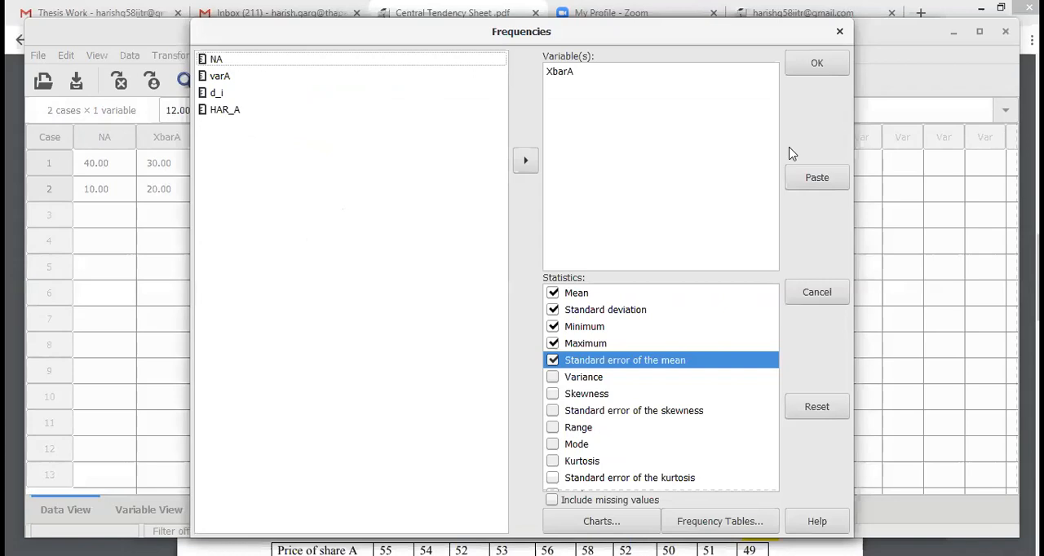
{"action": "left_click", "coordinate": [819, 408]}
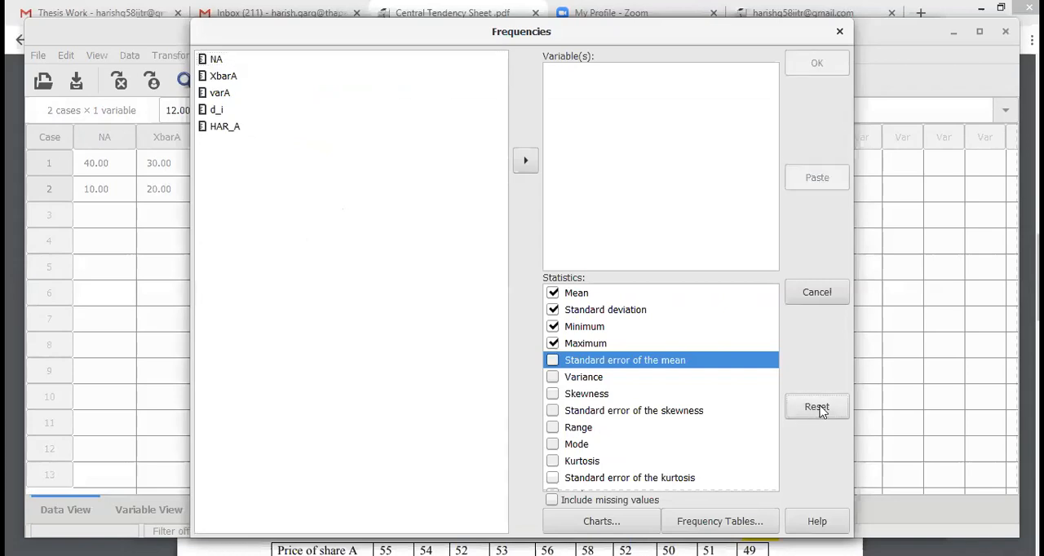
{"action": "left_click", "coordinate": [231, 127]}
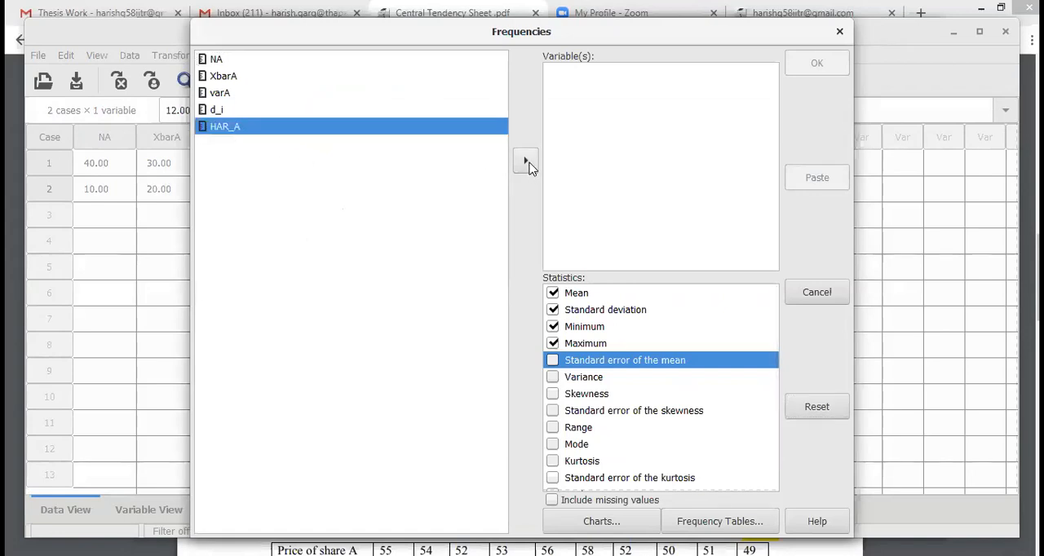
{"action": "left_click", "coordinate": [529, 163]}
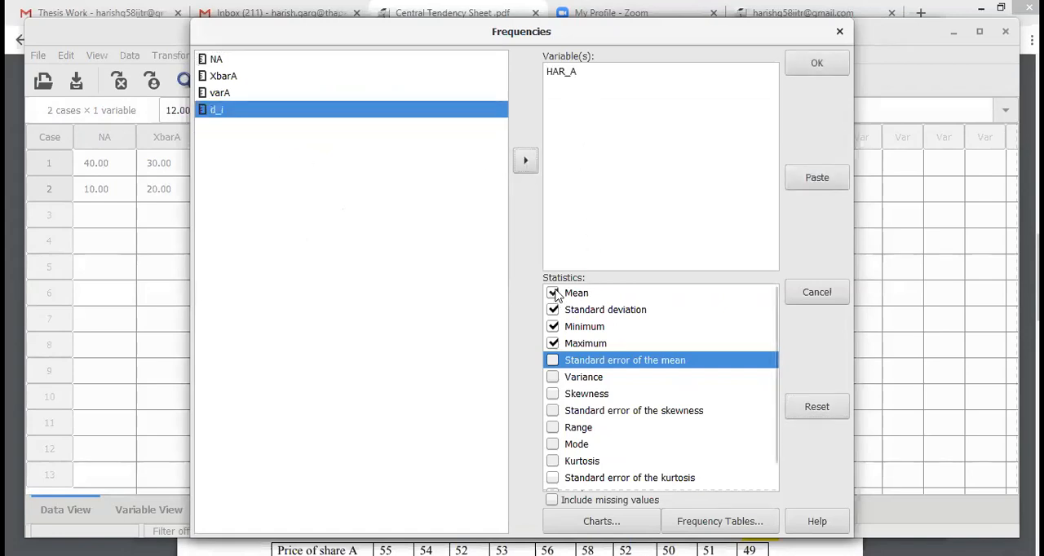
{"action": "left_click", "coordinate": [816, 64]}
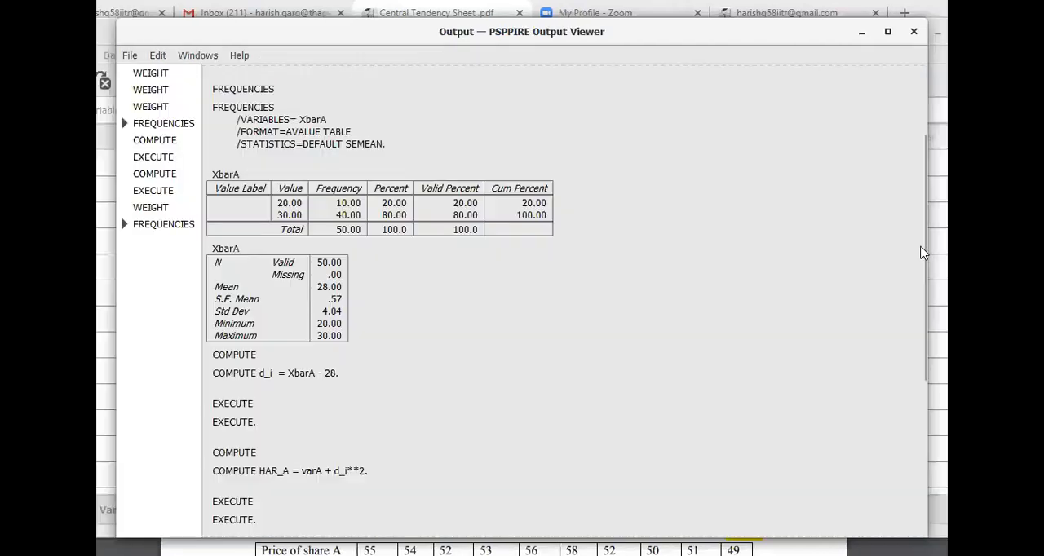
{"action": "left_click_drag", "start_coordinate": [927, 361], "coordinate": [915, 524]}
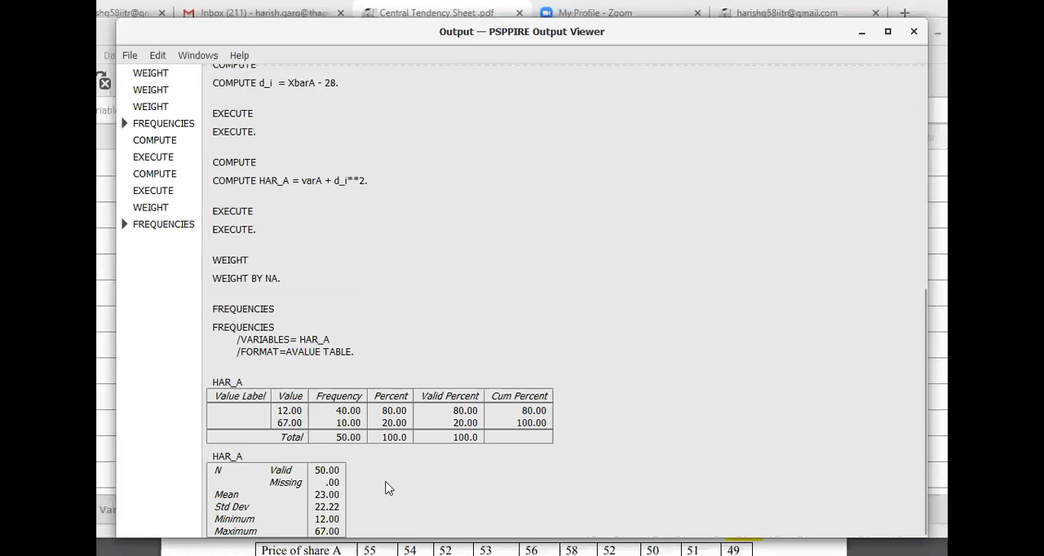